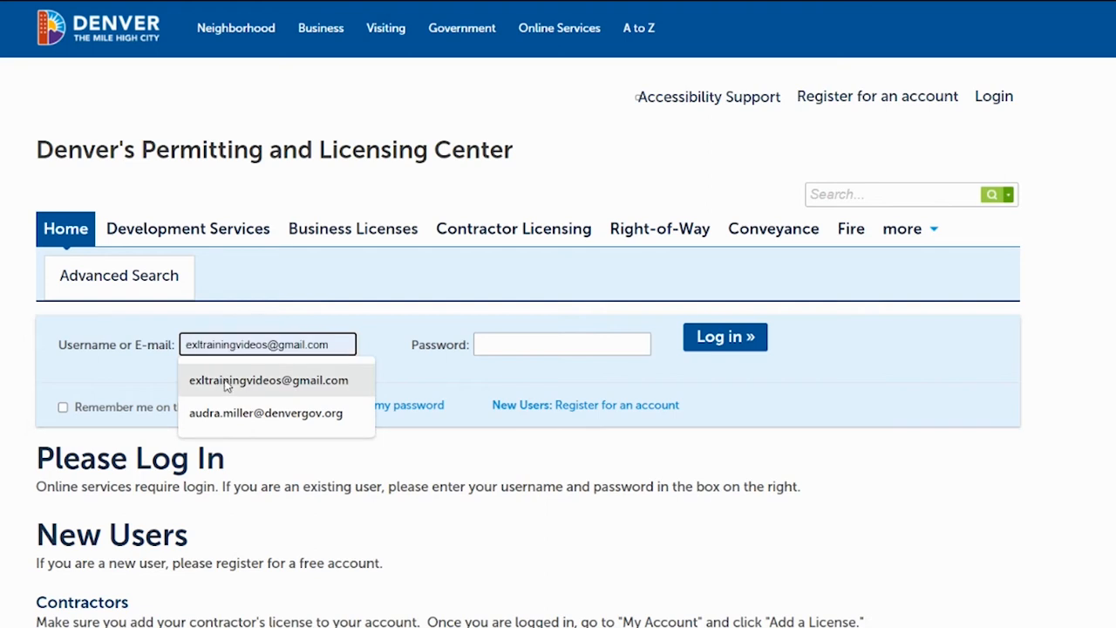
# Log in to the permitting and licensing center with the account e-mail and the account password
pyautogui.click(229, 381)
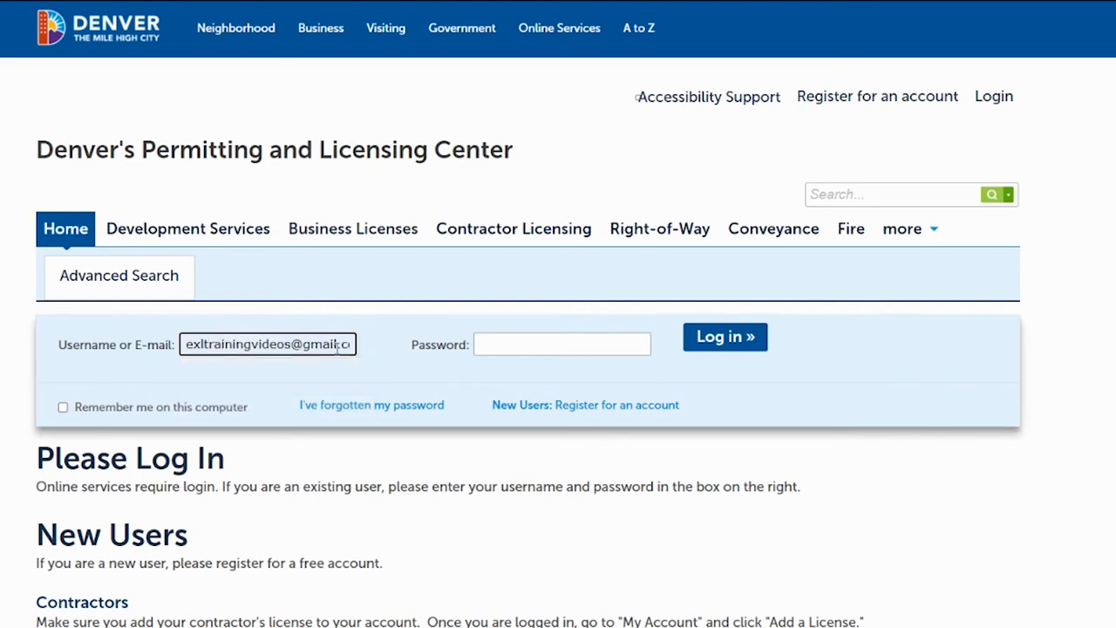
pyautogui.click(519, 341)
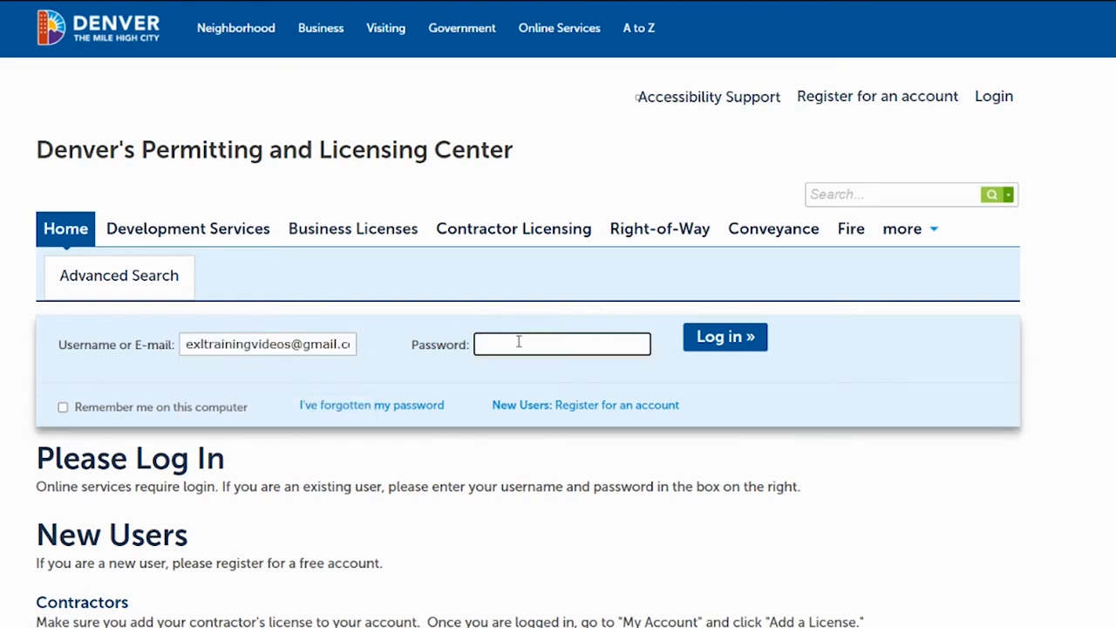
pyautogui.write('••••••••••')
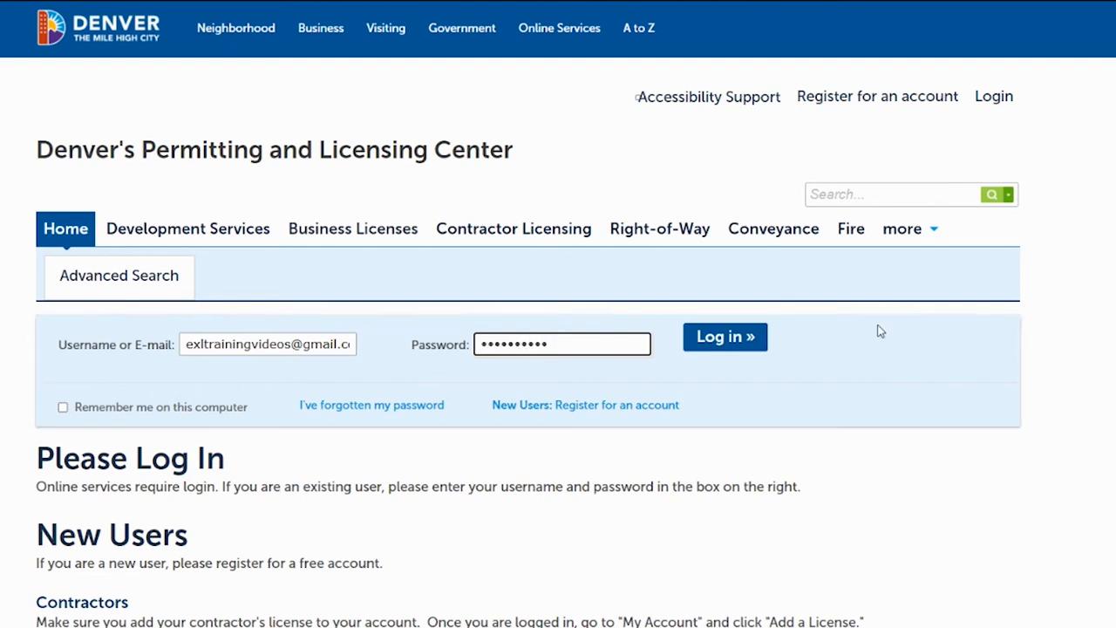
pyautogui.click(735, 340)
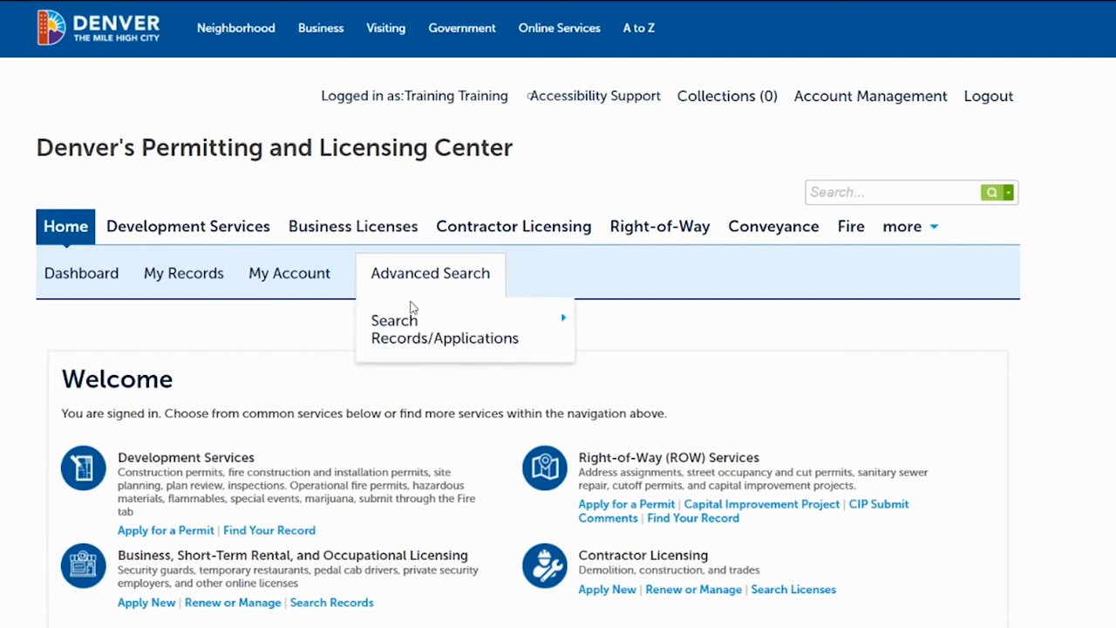
# Start a renewal application for the Restaurant - Temporary license listed under Business Licenses in My Records
pyautogui.click(193, 277)
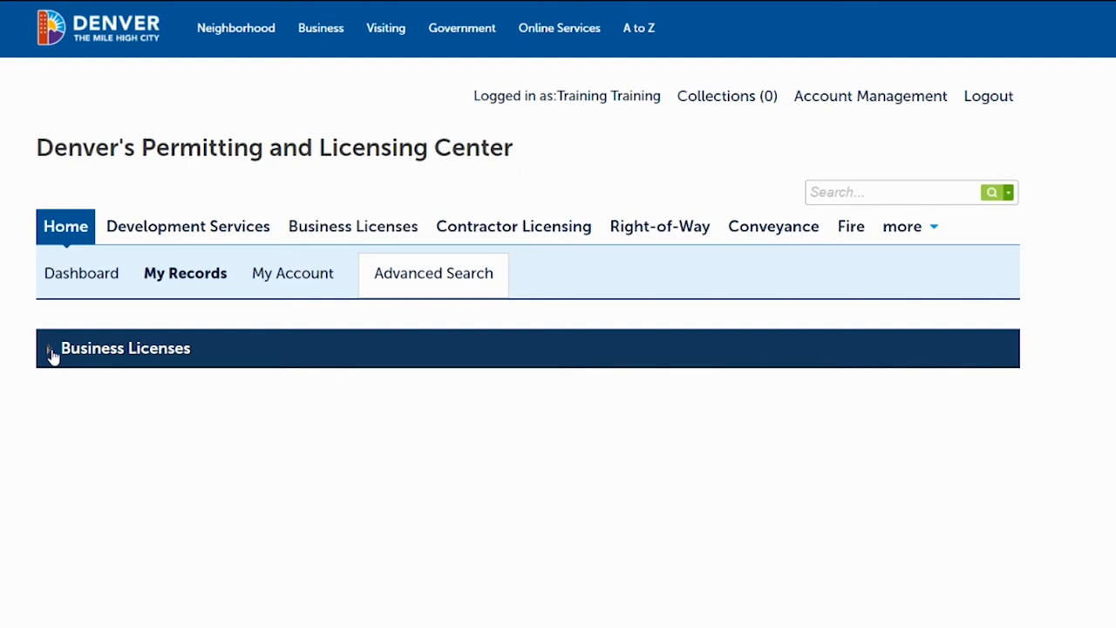
pyautogui.click(51, 351)
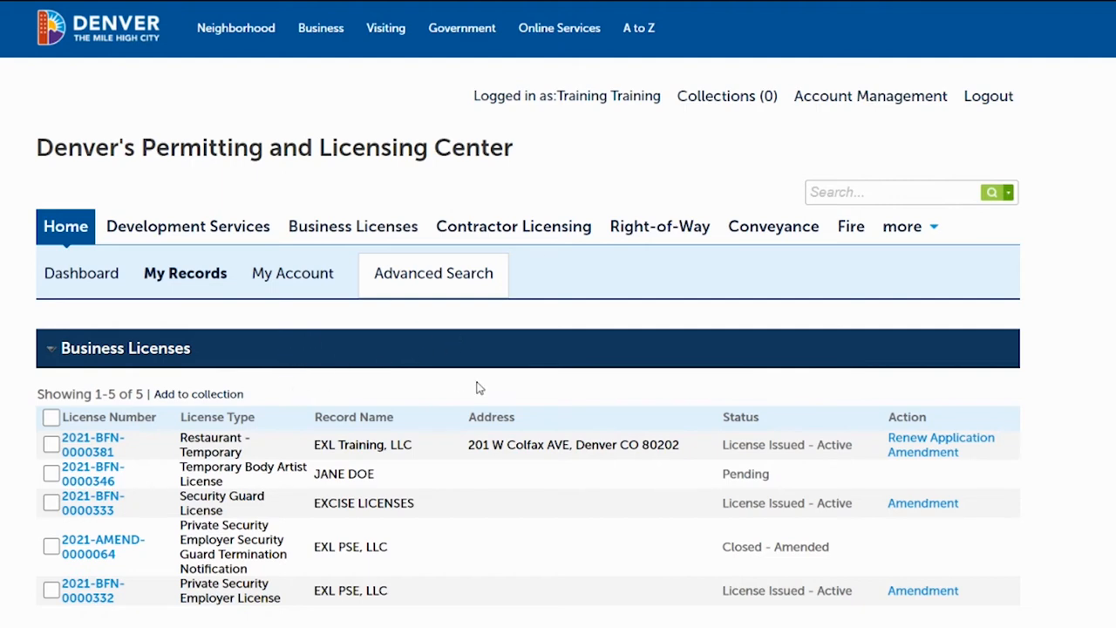
pyautogui.scroll(-2, 558, 314)
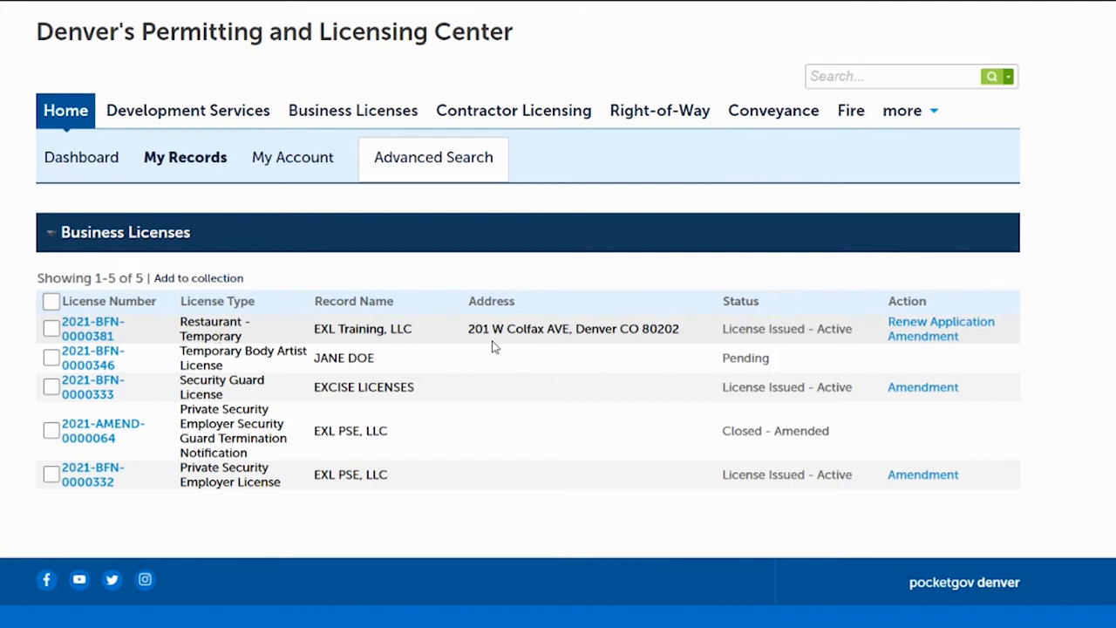
pyautogui.click(913, 323)
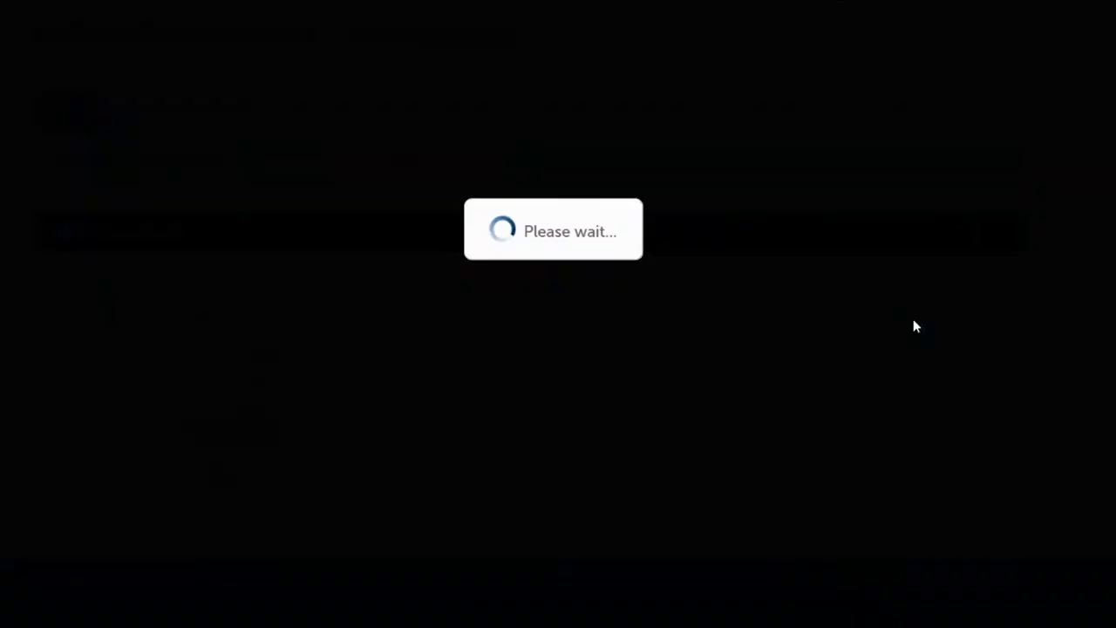
# Accept the prefilled record name and business address, and continue to the Contact Information stage
pyautogui.scroll(-3, 558, 314)
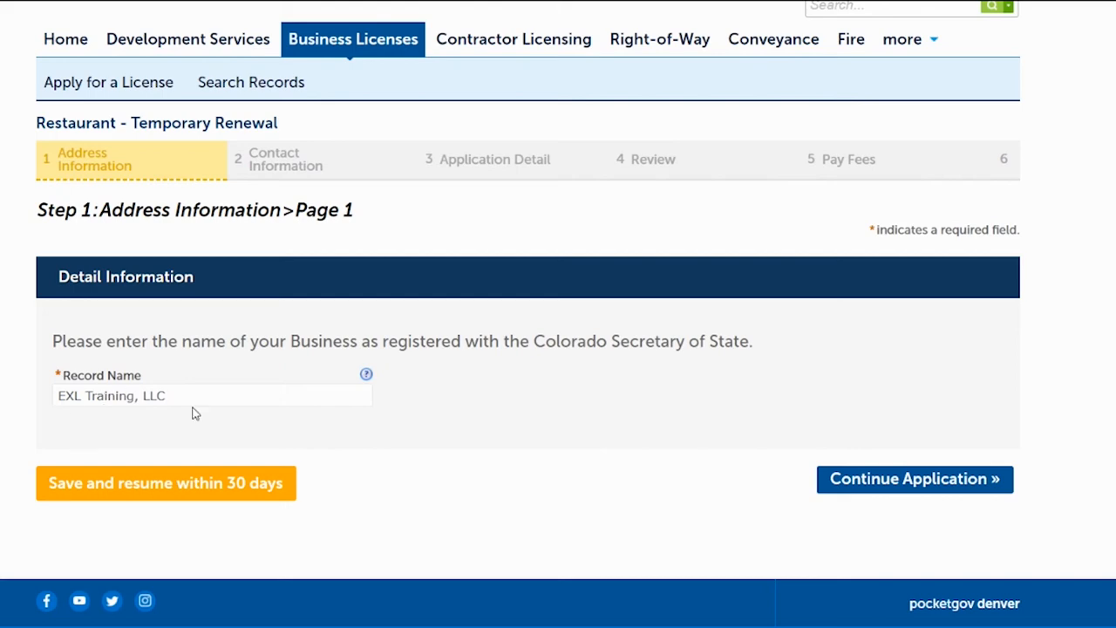
pyautogui.click(861, 486)
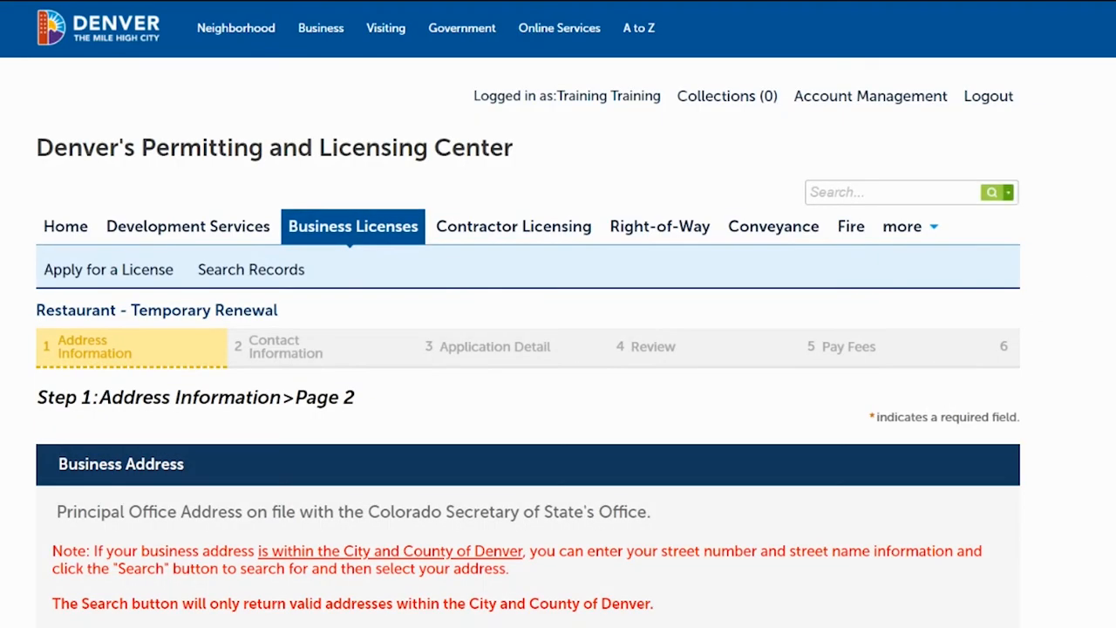
pyautogui.scroll(-5, 395, 278)
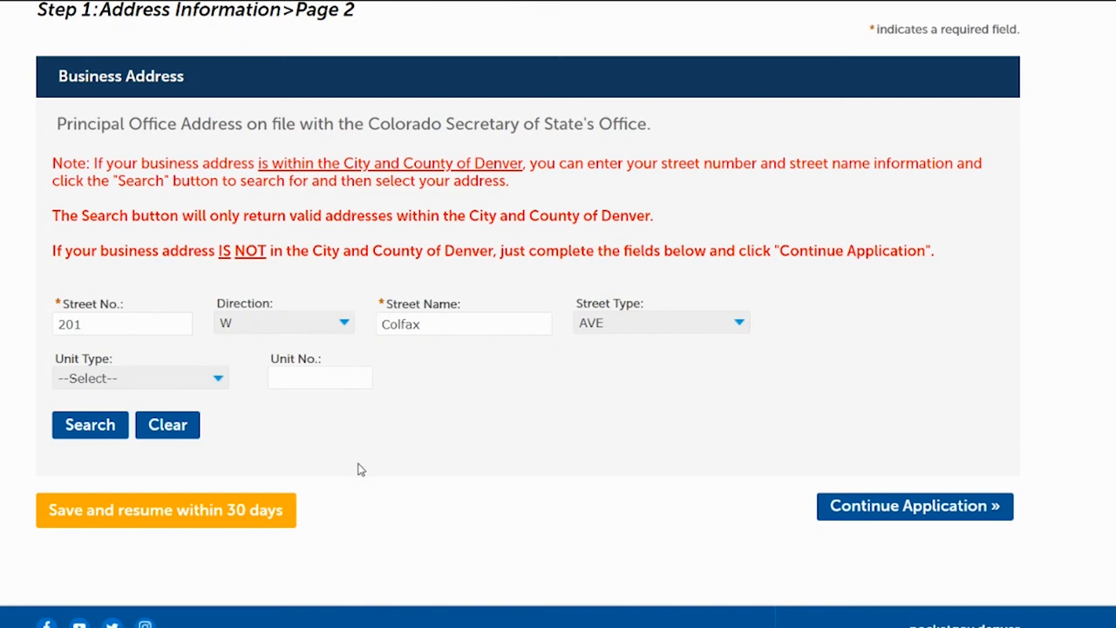
pyautogui.click(949, 508)
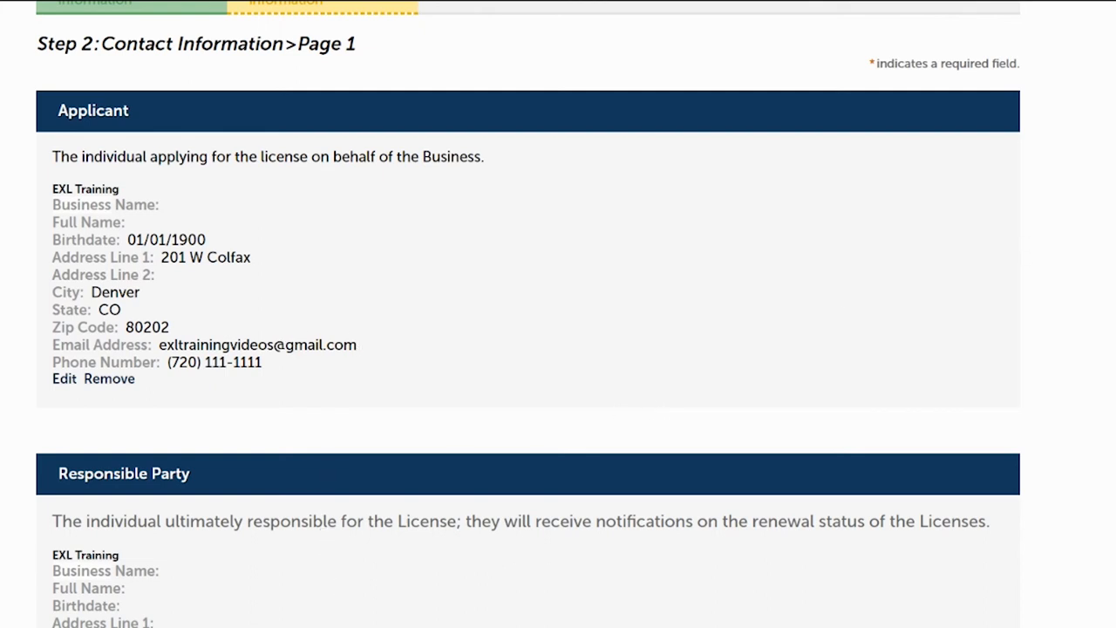
# Review the Applicant and Responsible Party contacts, and continue the application with them as listed
pyautogui.scroll(-1, 558, 315)
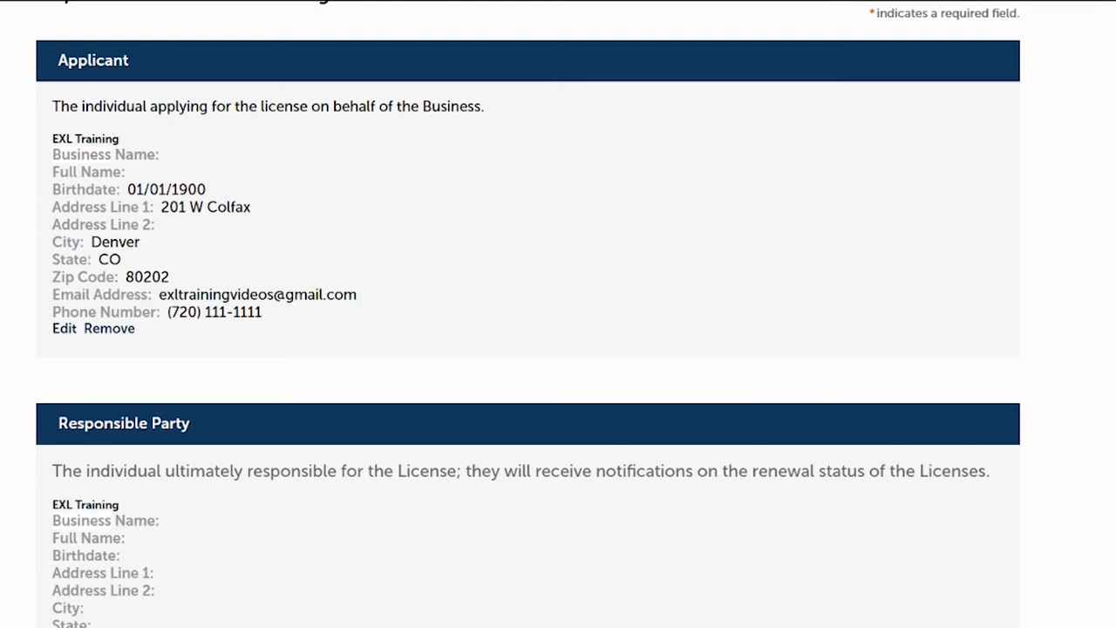
pyautogui.scroll(-2, 528, 314)
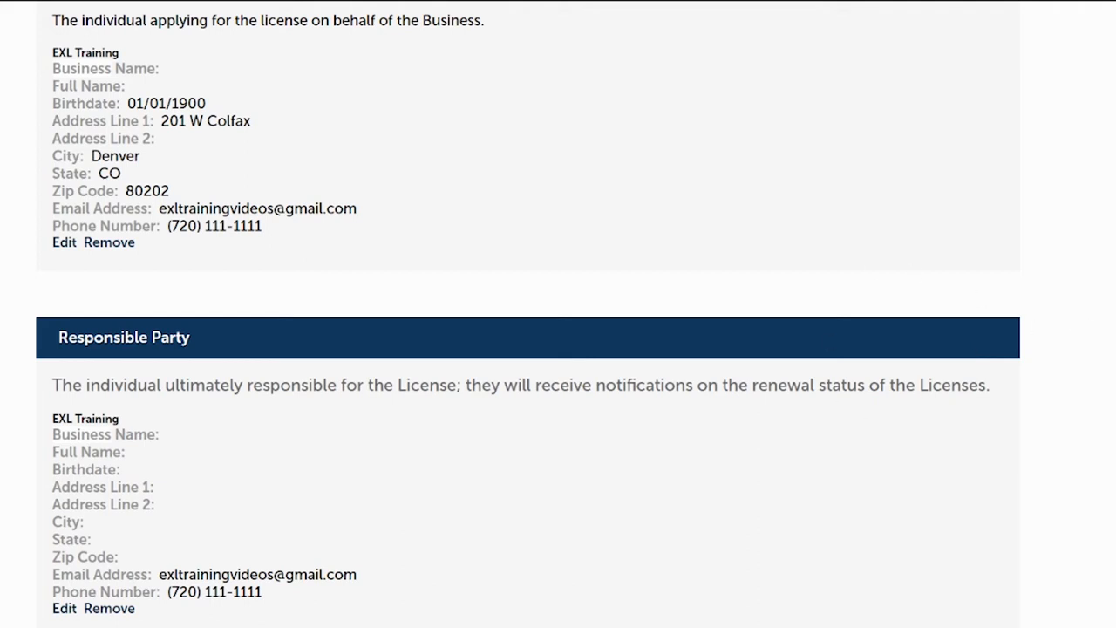
pyautogui.scroll(-3, 975, 435)
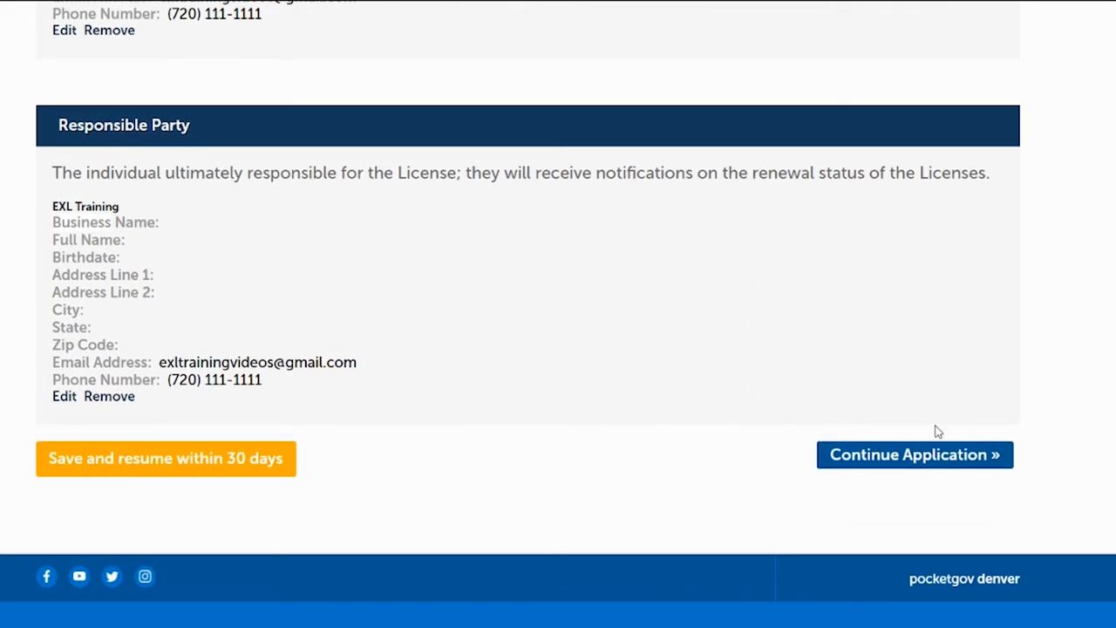
pyautogui.click(899, 457)
# Add an Event Information row named Taste of Colorado and fill in the event's street address as its location
pyautogui.scroll(-2, 558, 349)
pyautogui.scroll(-3, 907, 140)
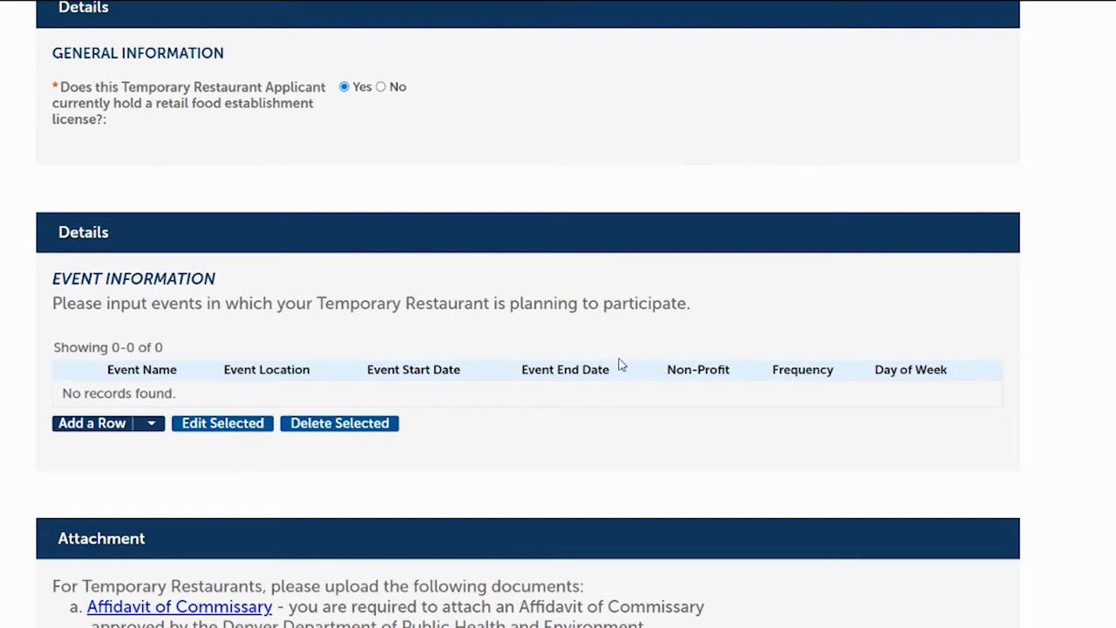
pyautogui.scroll(-2, 1094, 266)
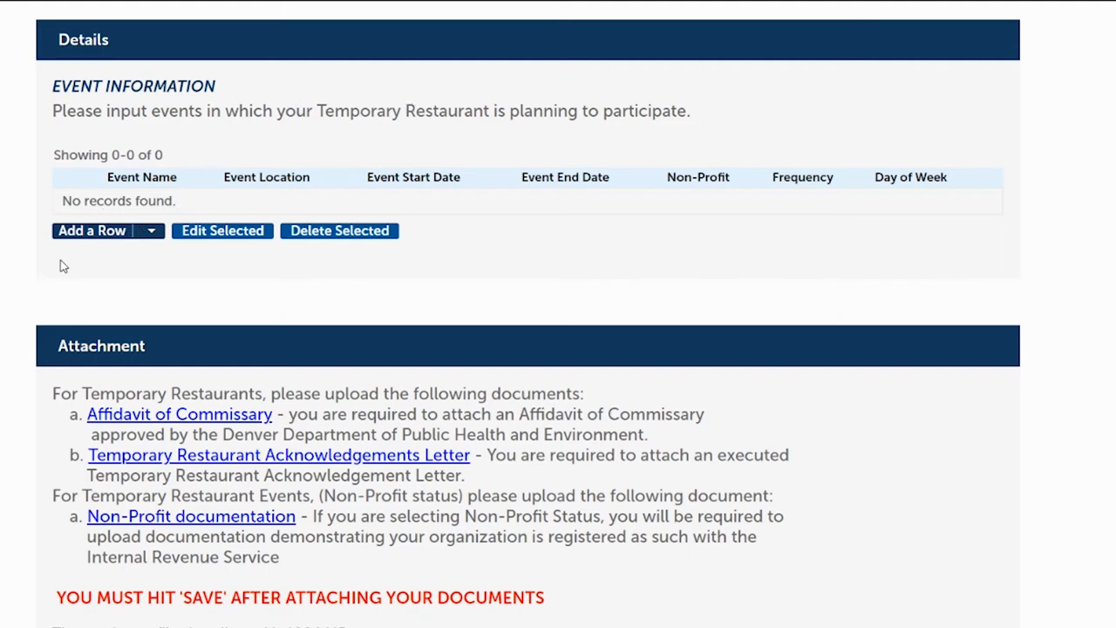
pyautogui.click(102, 234)
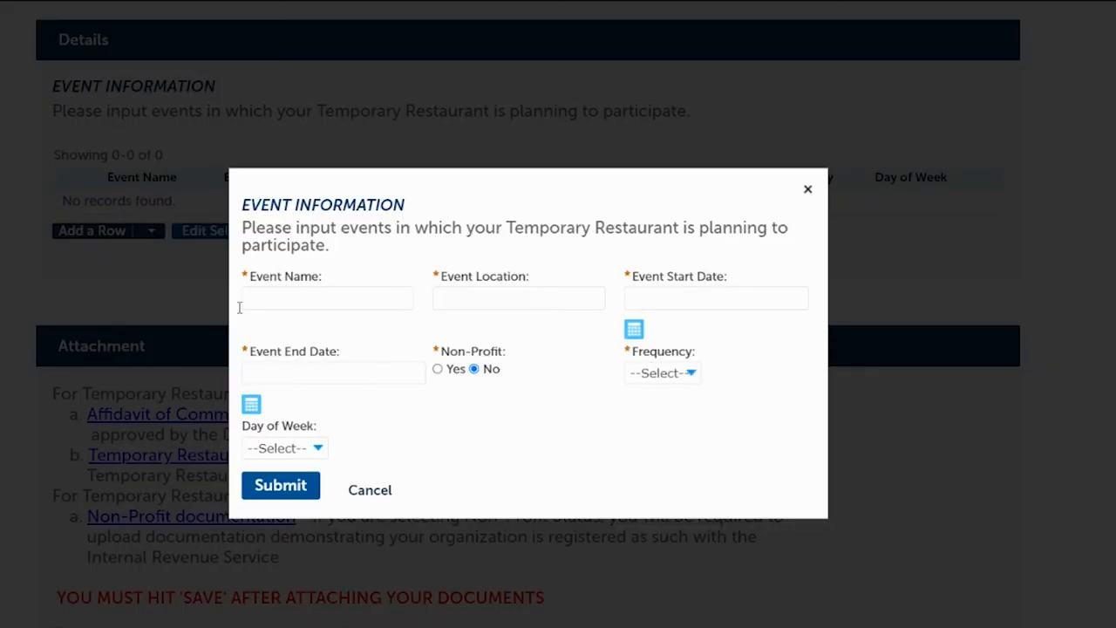
pyautogui.click(303, 300)
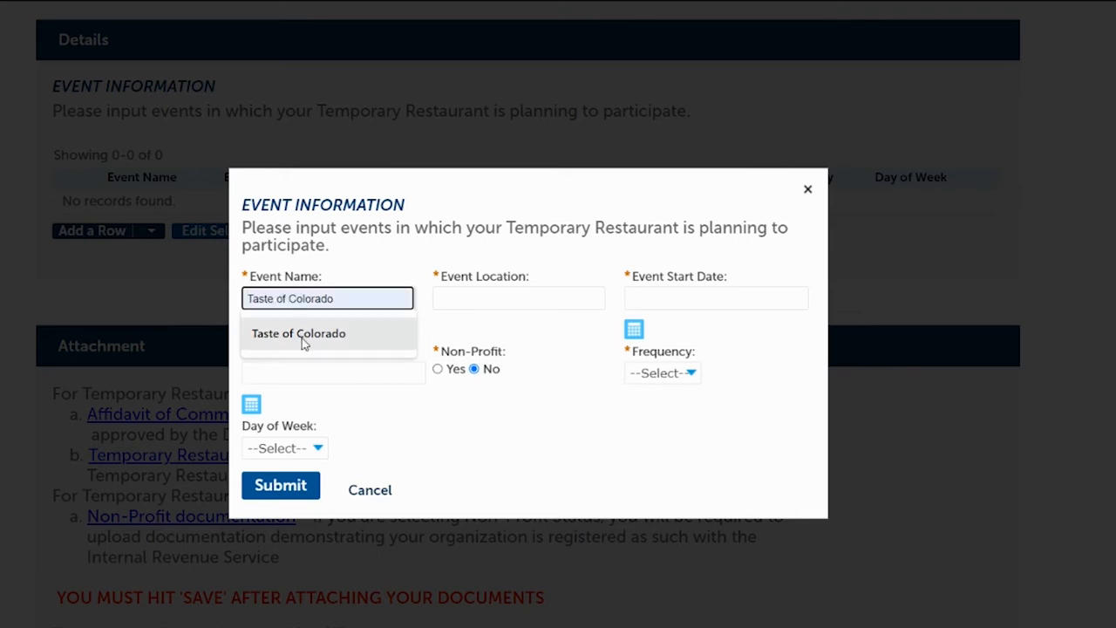
pyautogui.click(303, 336)
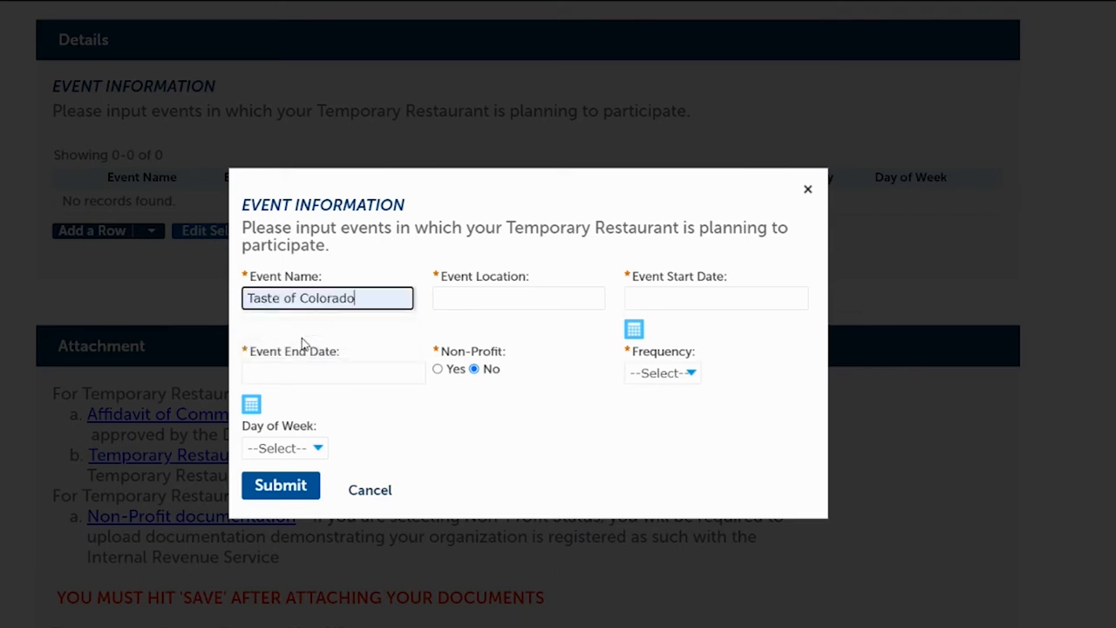
pyautogui.click(453, 300)
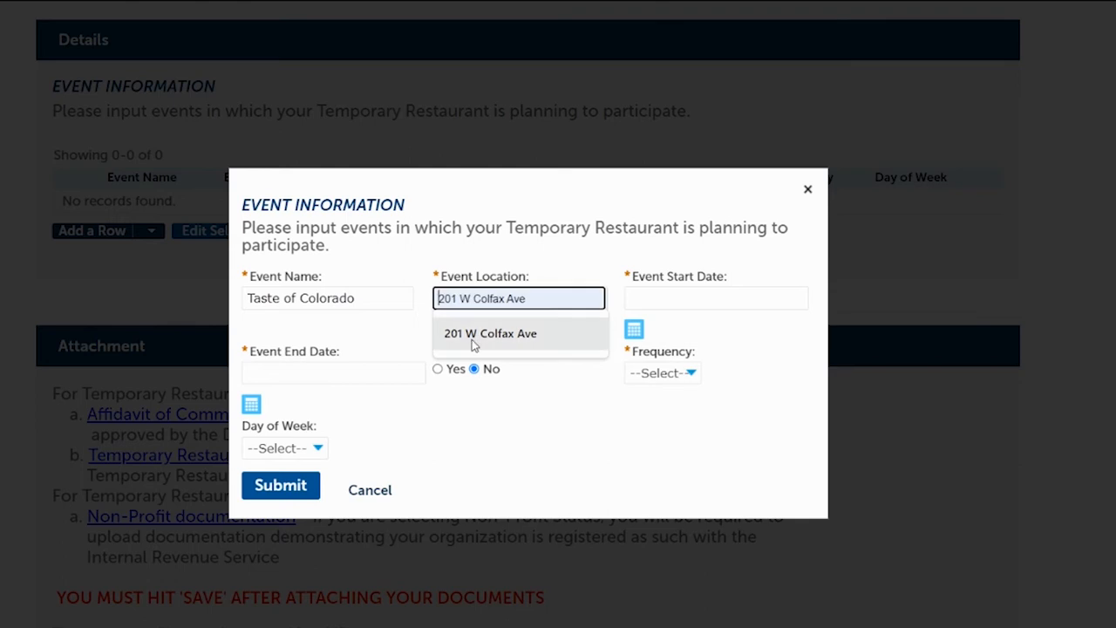
pyautogui.click(477, 334)
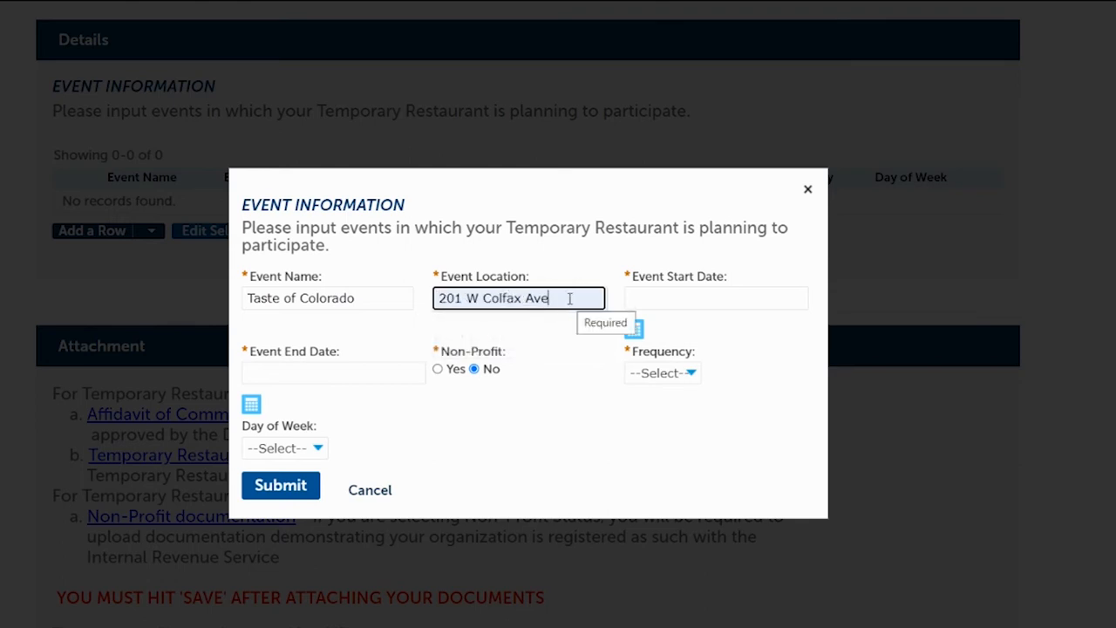
# Set the event's start date to 09/01/2021 and its end date to 09/23/2021
pyautogui.click(670, 297)
pyautogui.write('09/0')
pyautogui.write('1/')
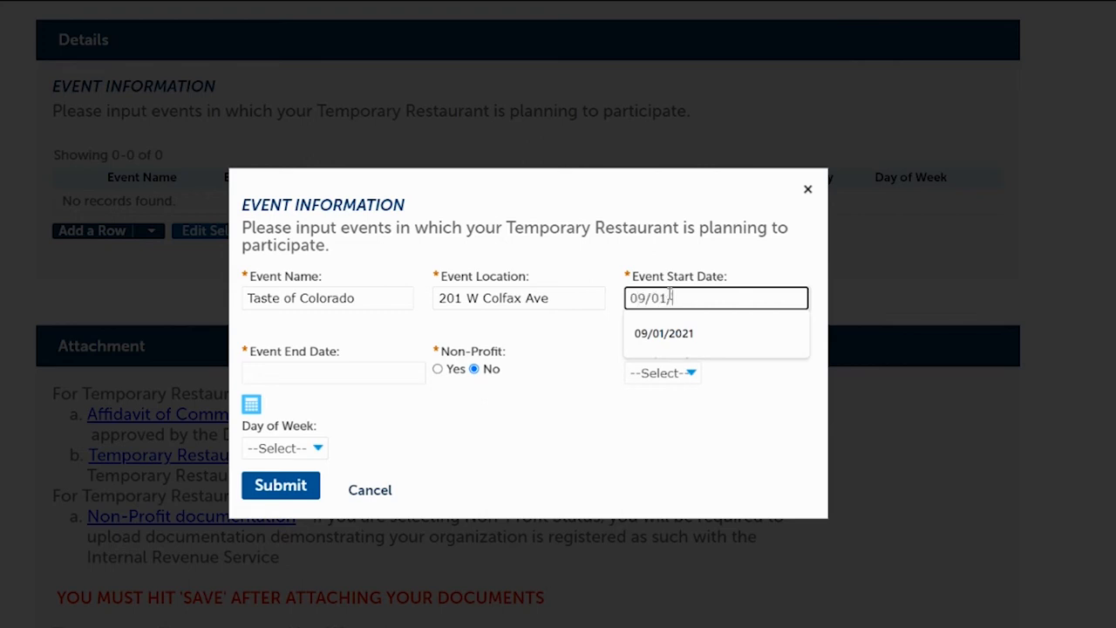
pyautogui.write('2021')
pyautogui.click(378, 372)
pyautogui.write('09')
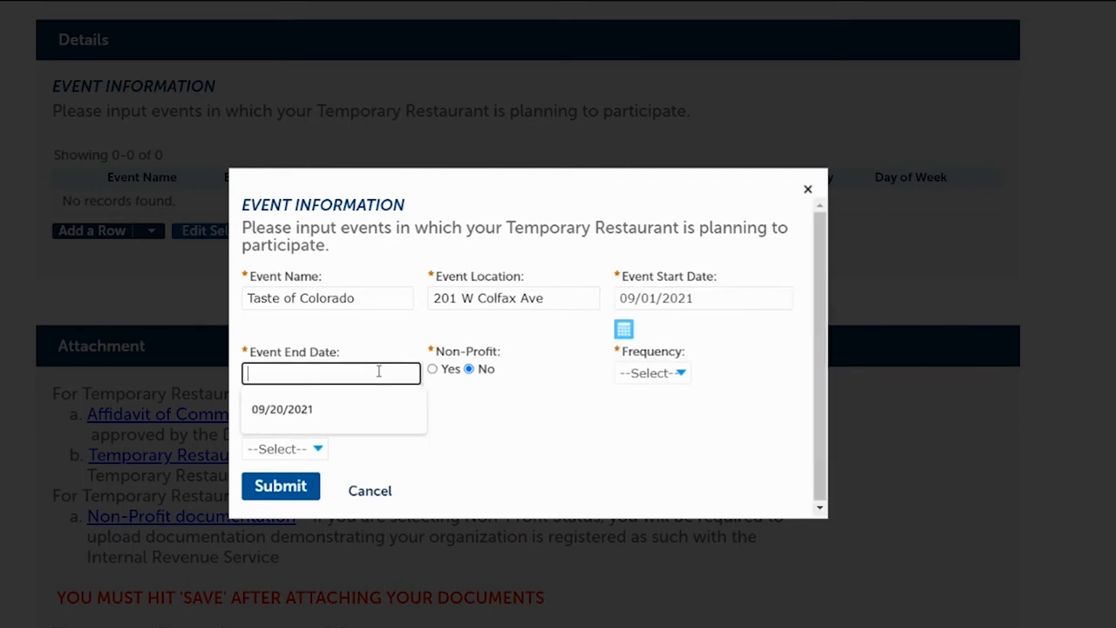
pyautogui.write('/23/2021')
# Set the event's frequency to Weekly and its day of week to Friday, and submit the event
pyautogui.click(672, 375)
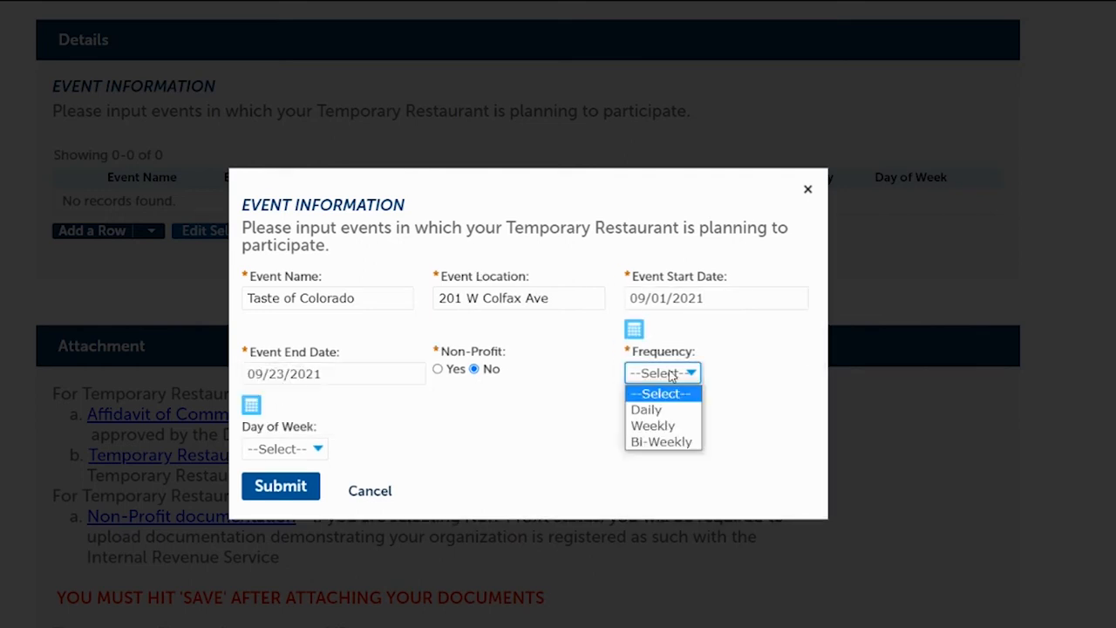
pyautogui.click(654, 427)
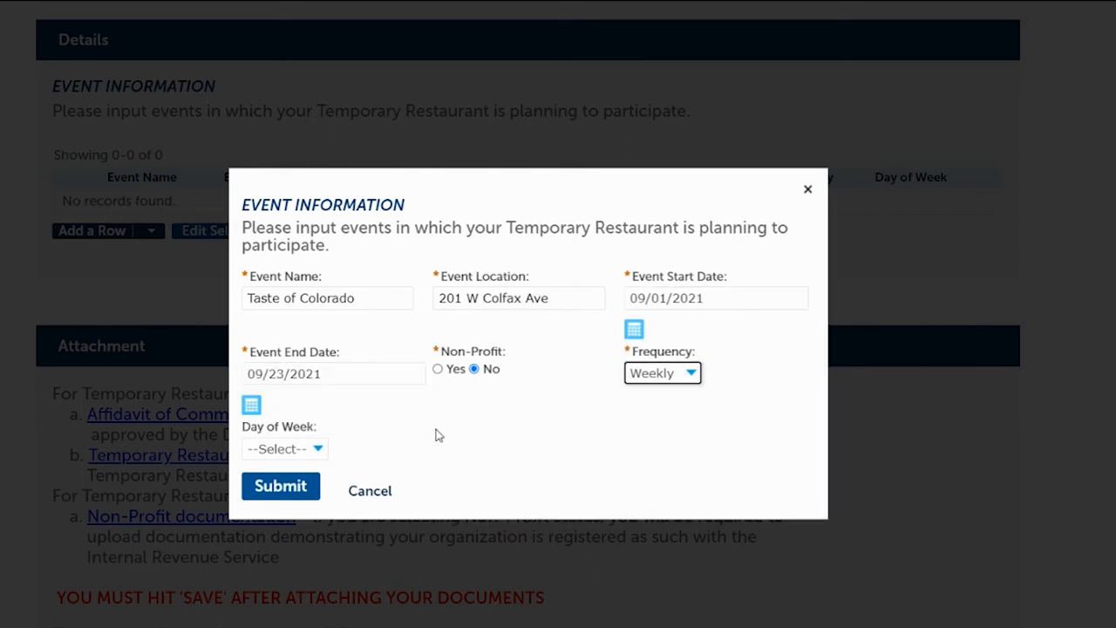
pyautogui.click(279, 451)
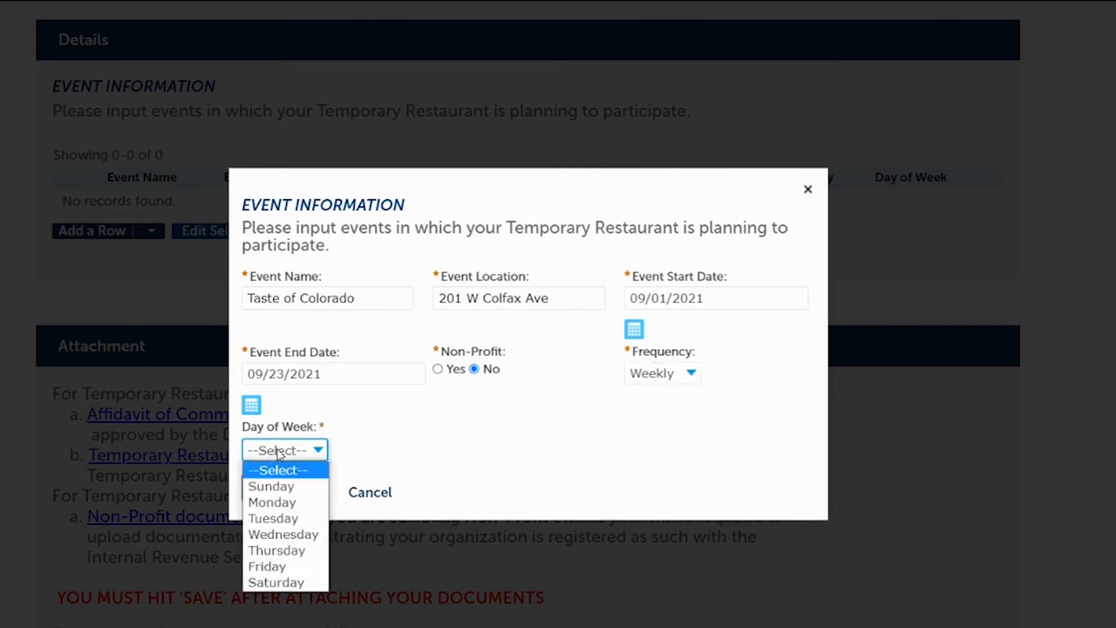
pyautogui.click(274, 567)
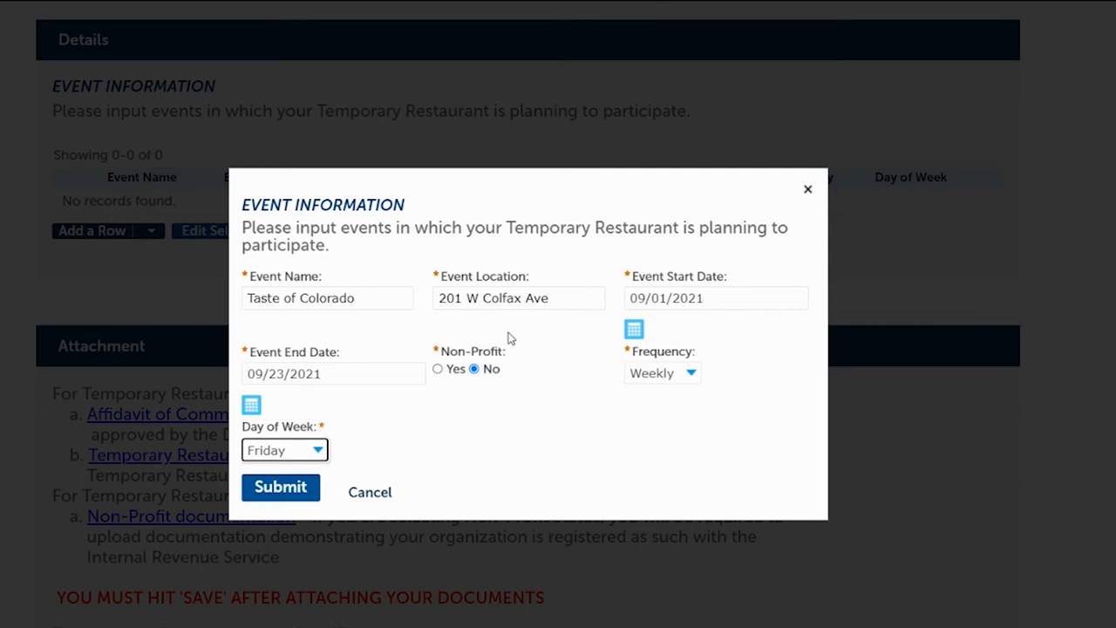
pyautogui.click(279, 494)
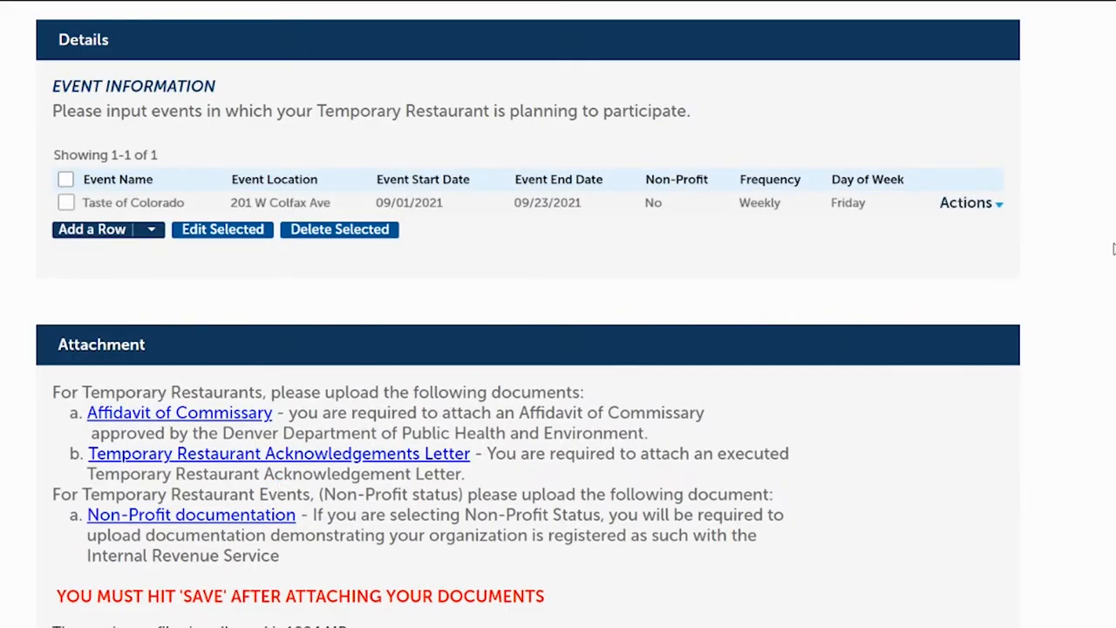
# Upload the affidavit_of_commissary file in the application's Attachment section
pyautogui.scroll(-3, 538, 217)
pyautogui.scroll(1, 538, 217)
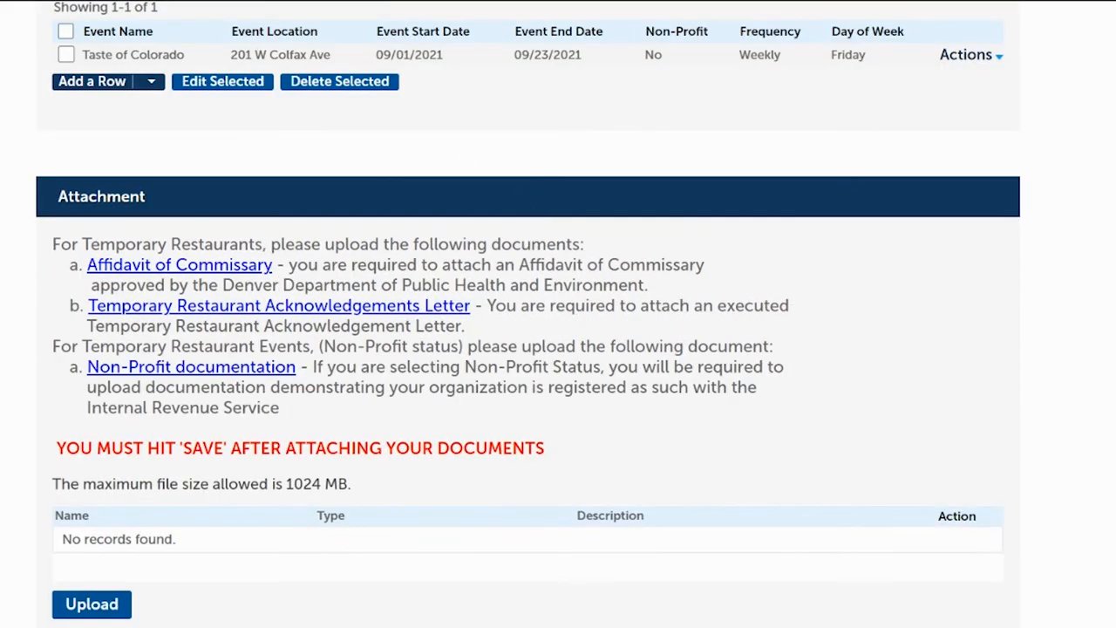
pyautogui.scroll(-2, 528, 314)
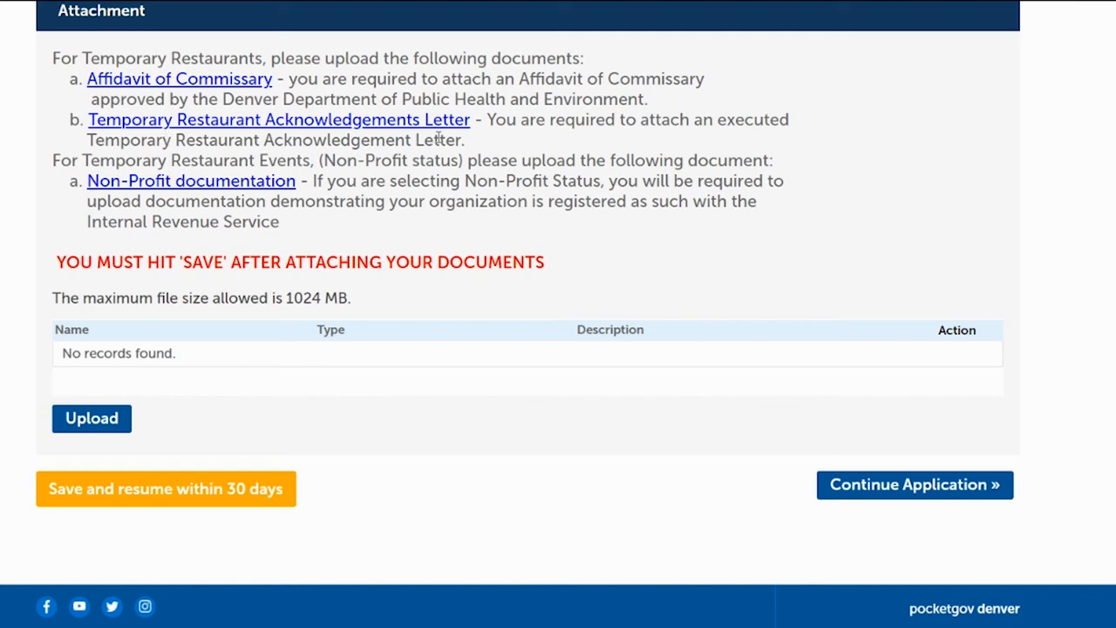
pyautogui.click(91, 419)
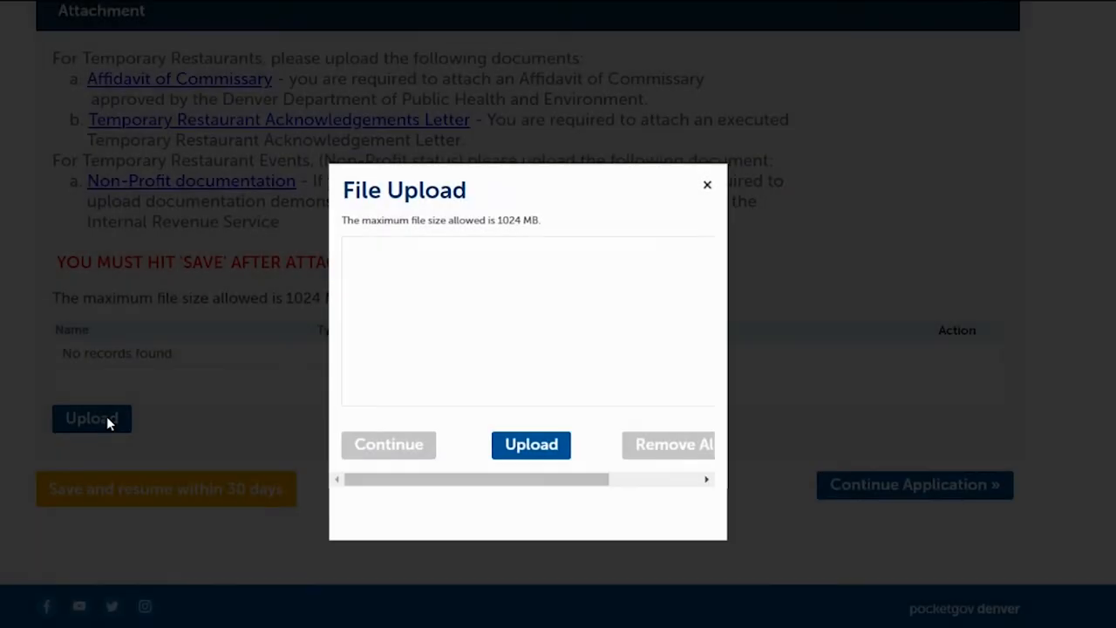
pyautogui.click(513, 447)
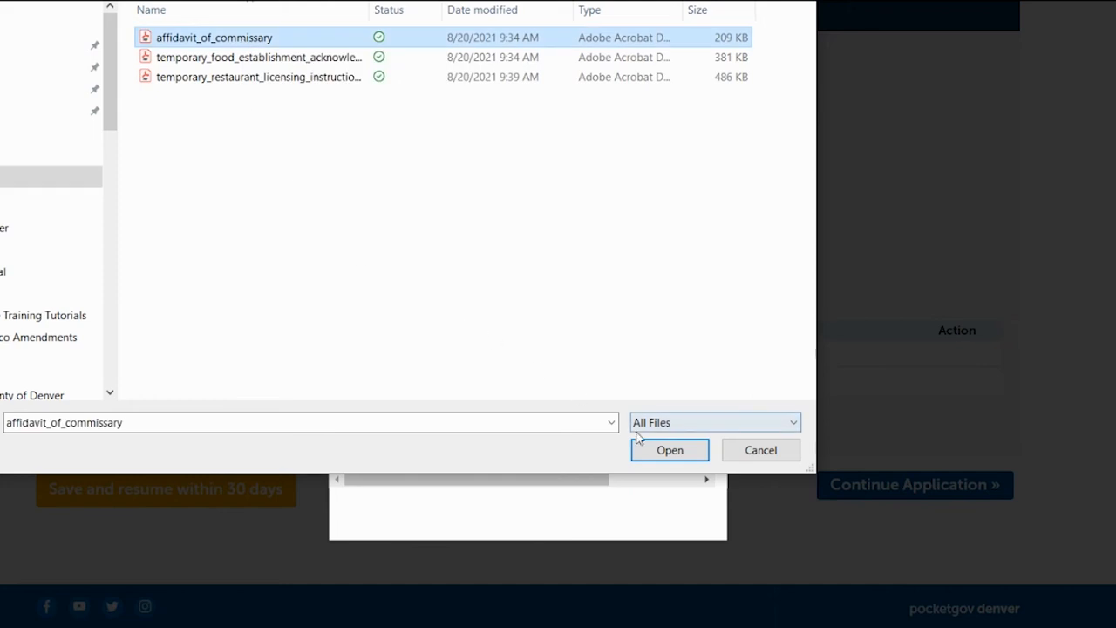
pyautogui.click(666, 450)
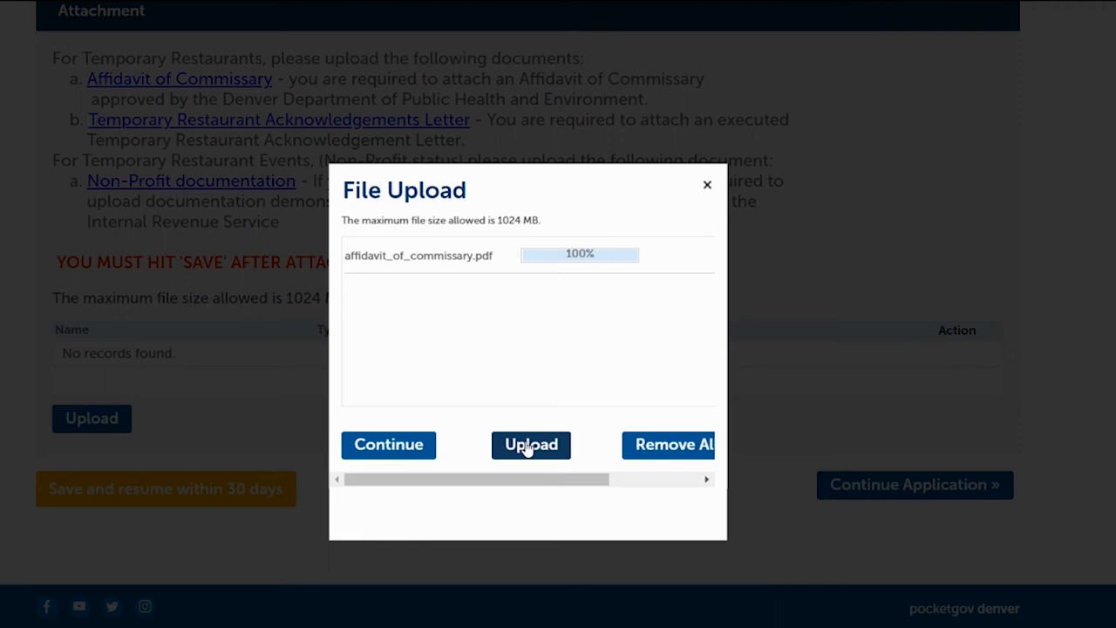
# Upload the temporary_food_establishment_acknowledgement_letter file and add both uploaded documents to the Attachment section
pyautogui.click(529, 444)
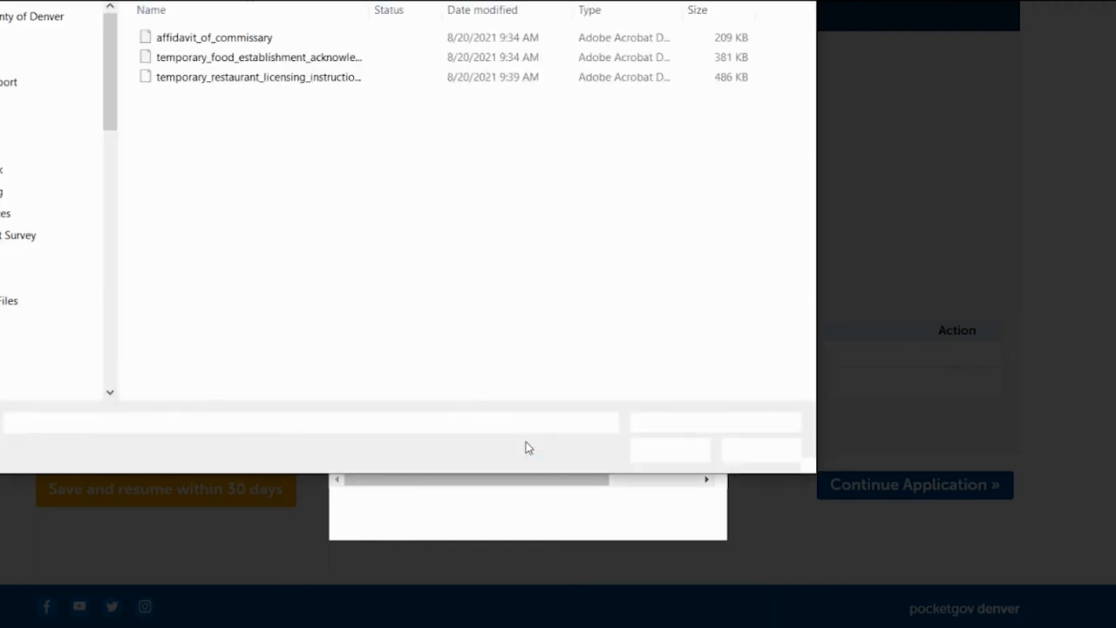
pyautogui.click(297, 59)
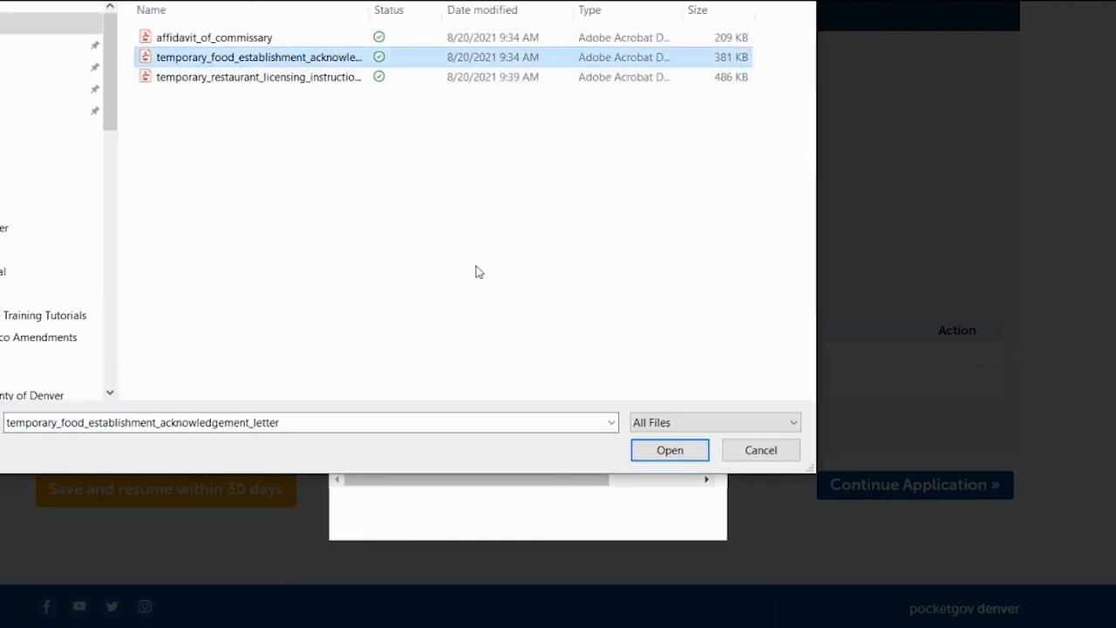
pyautogui.click(689, 450)
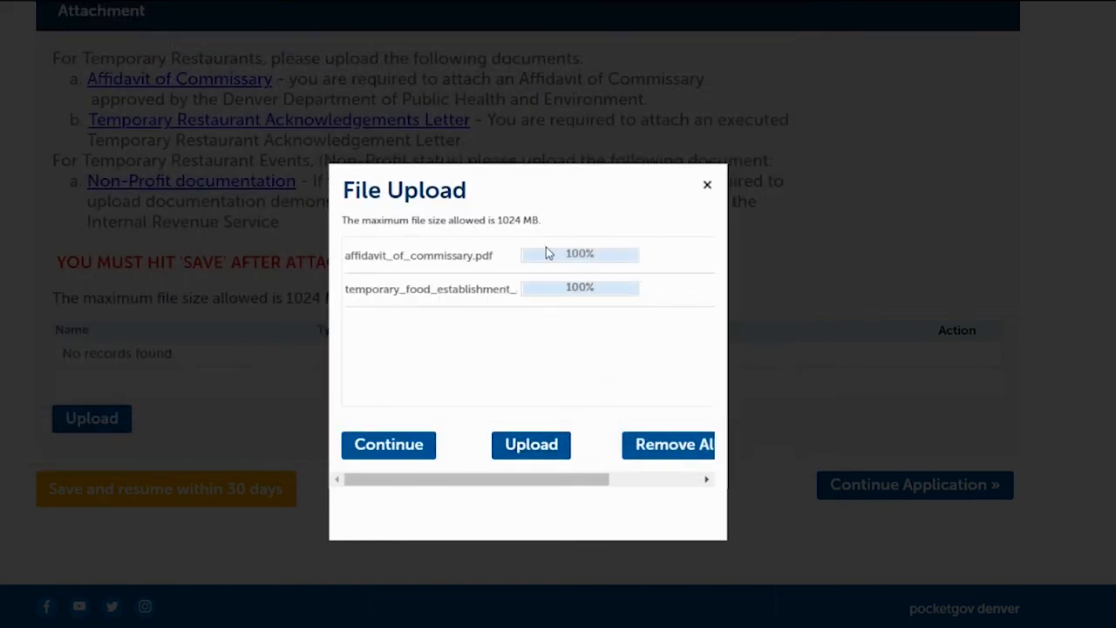
pyautogui.click(403, 447)
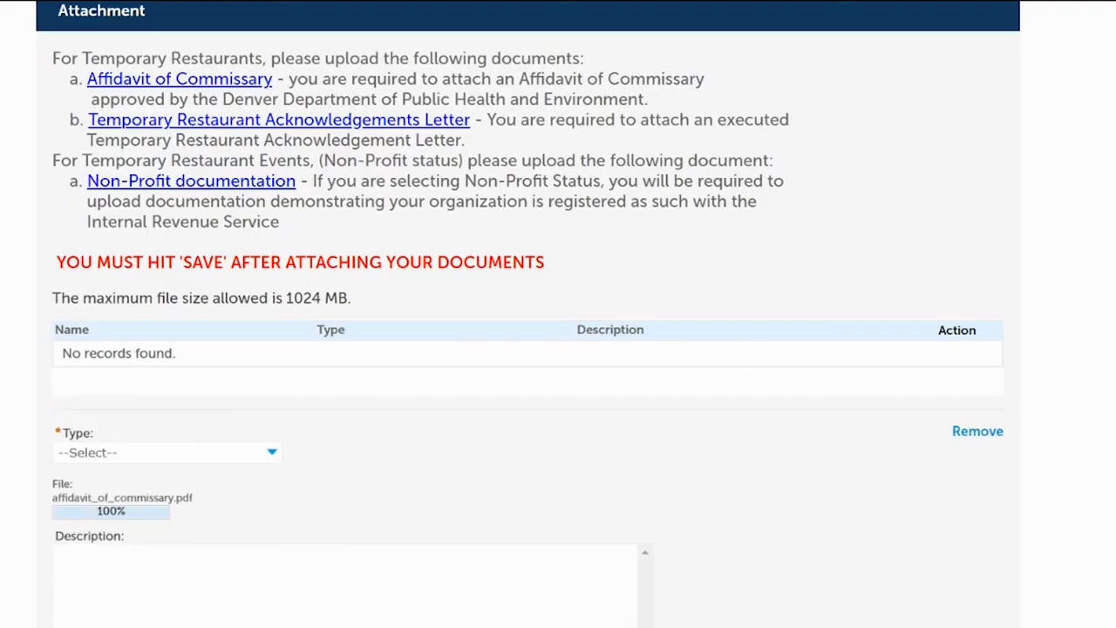
# Set the affidavit file's type to Affidavit of Commissary and the letter's type to Temporary Food Establishment Acknowledgement Letter
pyautogui.scroll(-3, 374, 142)
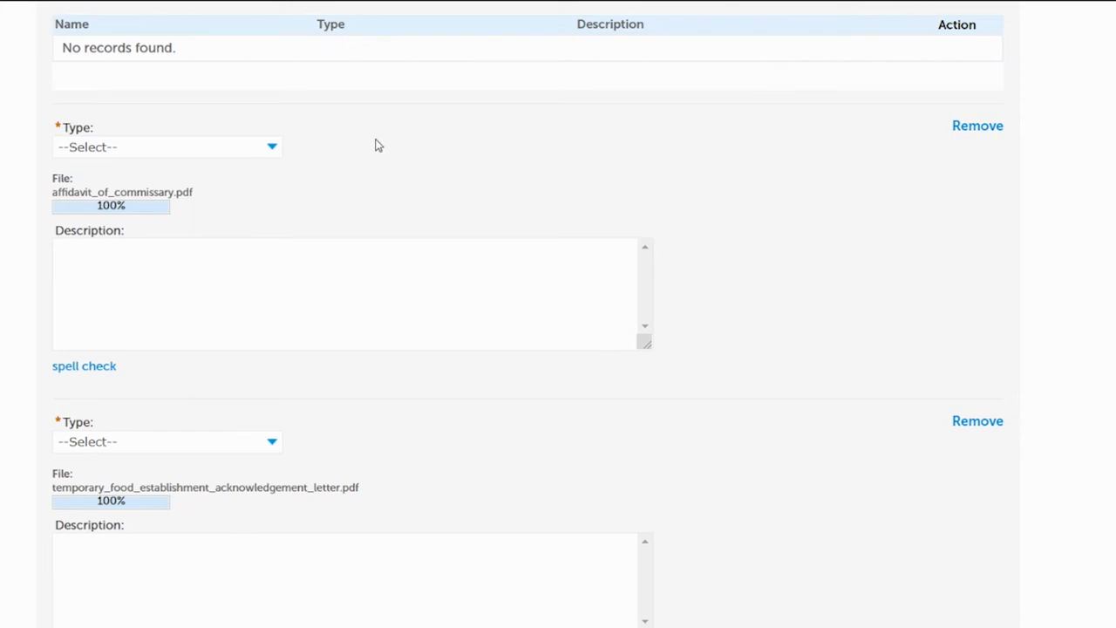
pyautogui.click(201, 150)
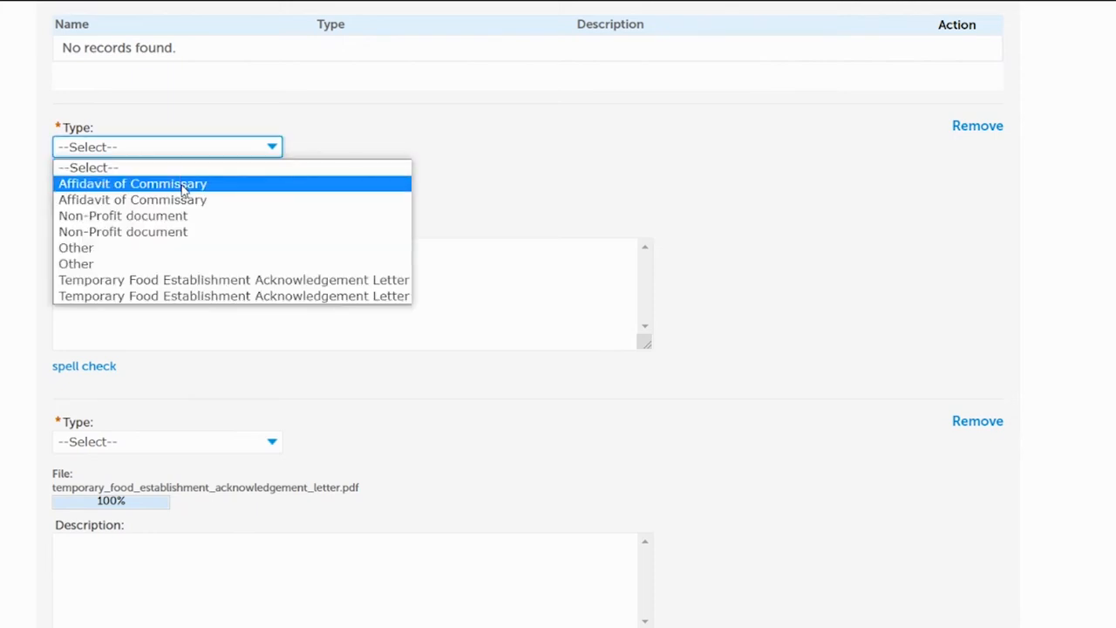
pyautogui.click(184, 187)
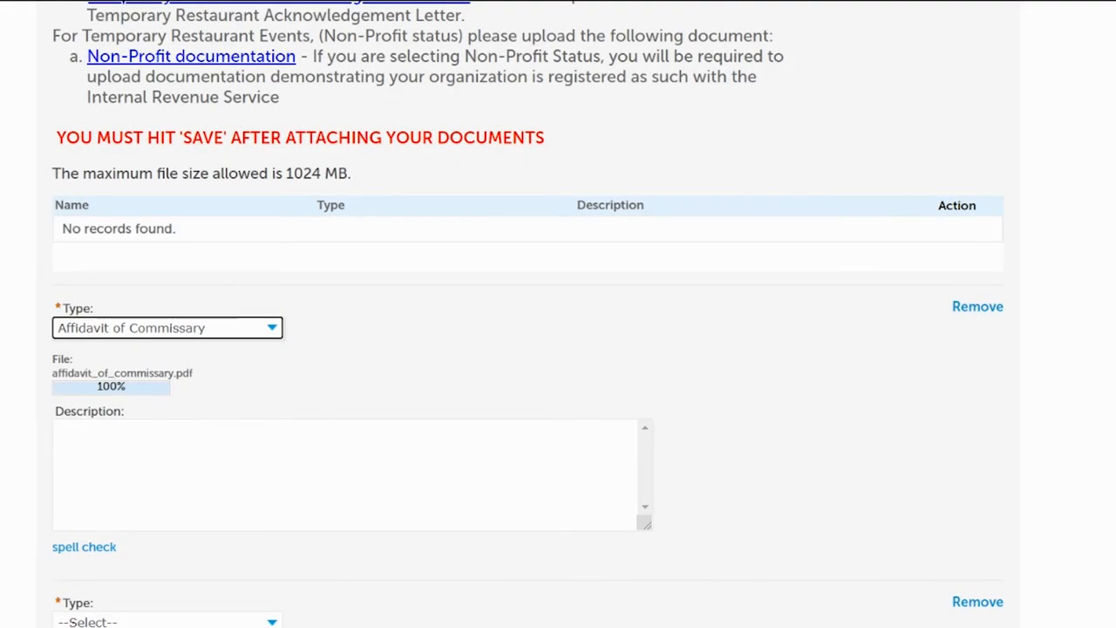
pyautogui.scroll(-5, 558, 349)
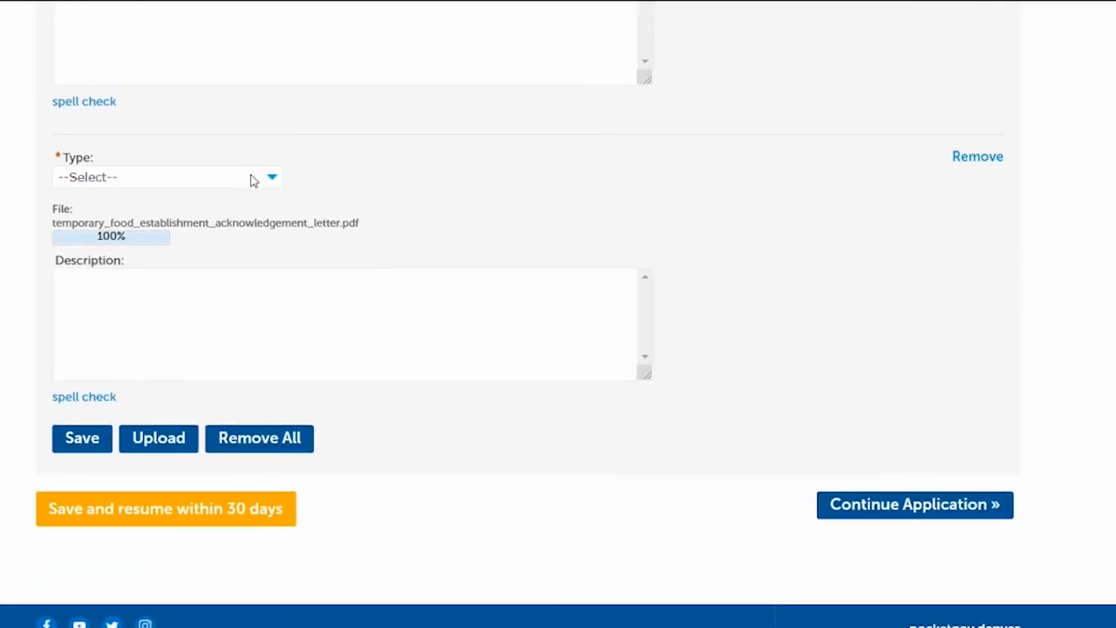
pyautogui.click(124, 181)
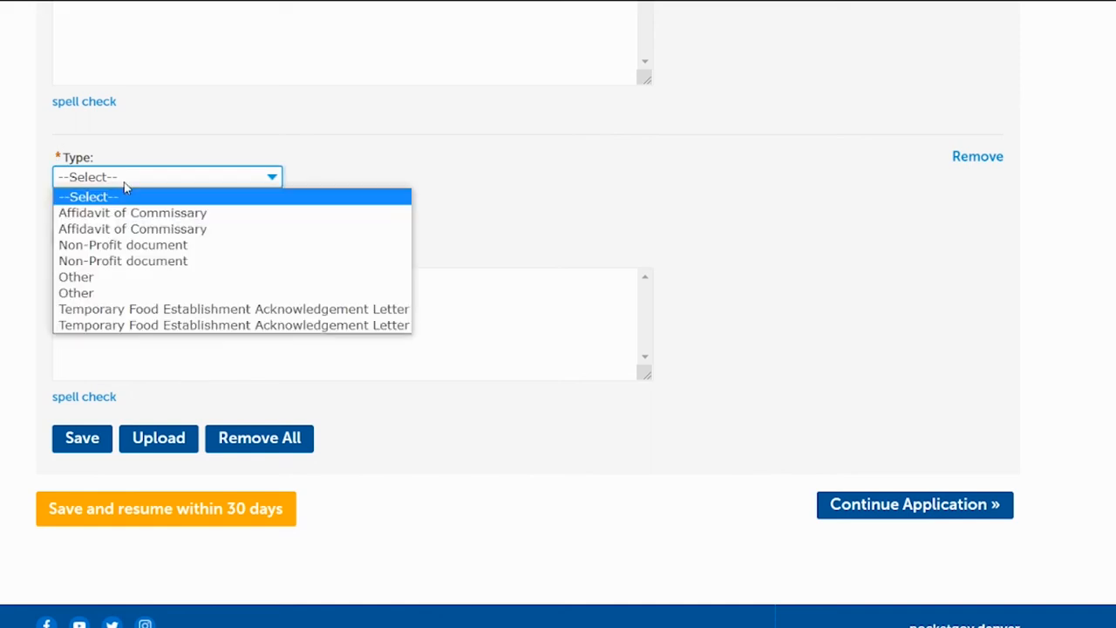
pyautogui.click(123, 311)
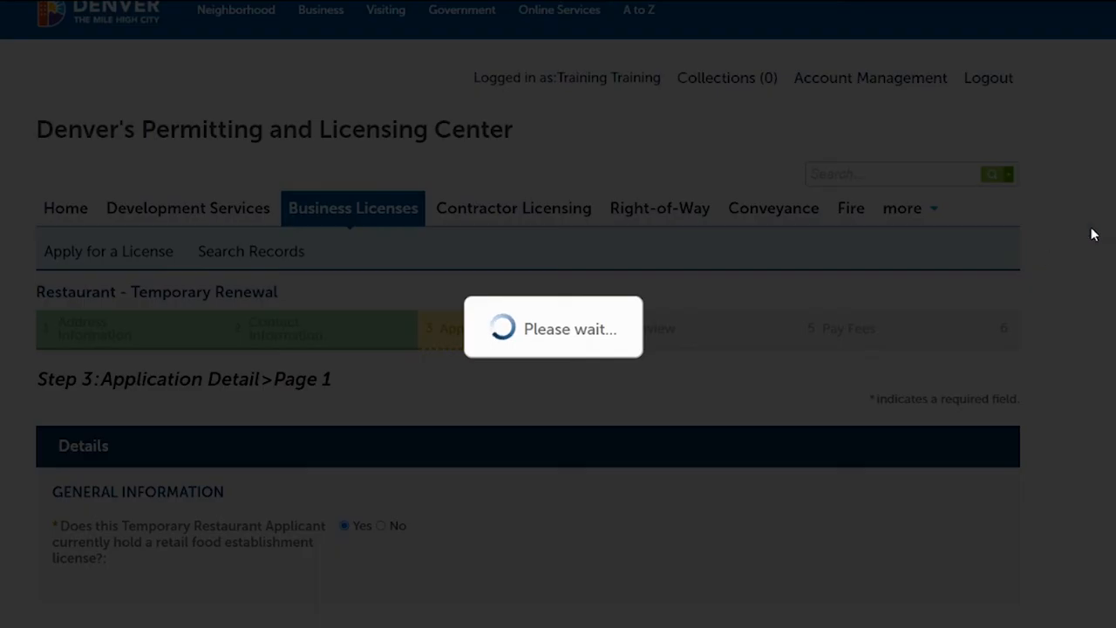
# Save the two attached documents and continue the application to the Review step
pyautogui.scroll(7, 558, 314)
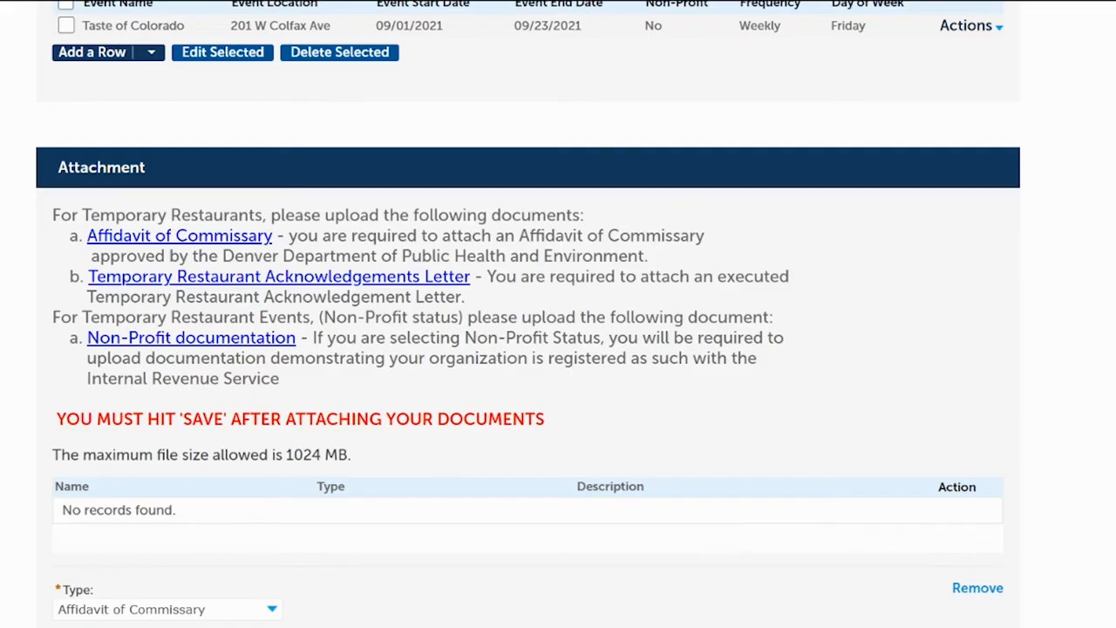
pyautogui.scroll(-7, 559, 314)
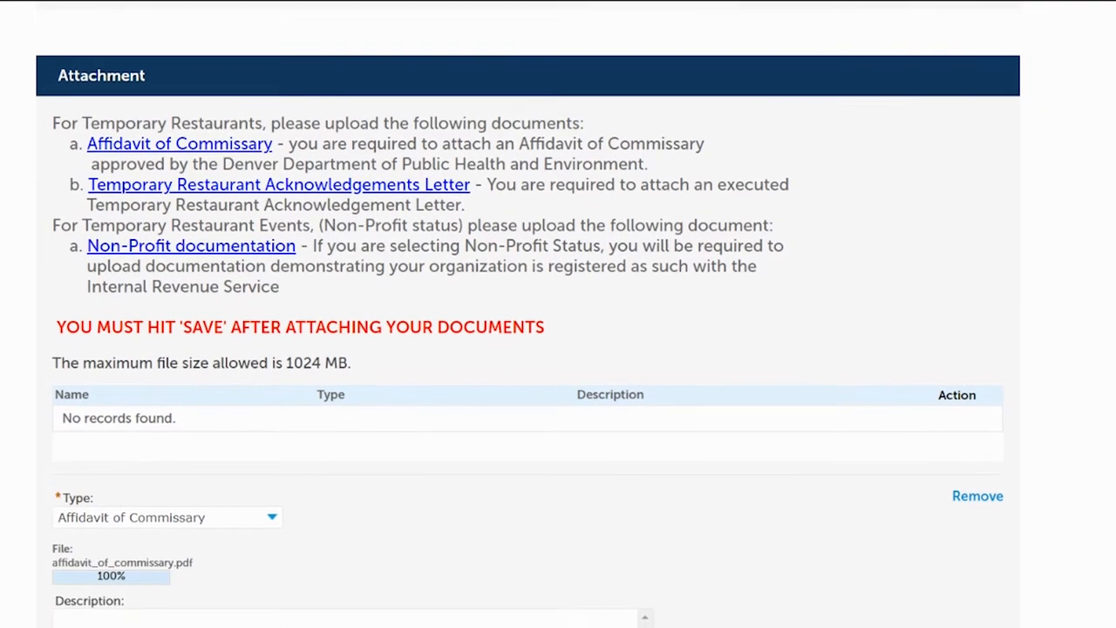
pyautogui.scroll(-1, 526, 471)
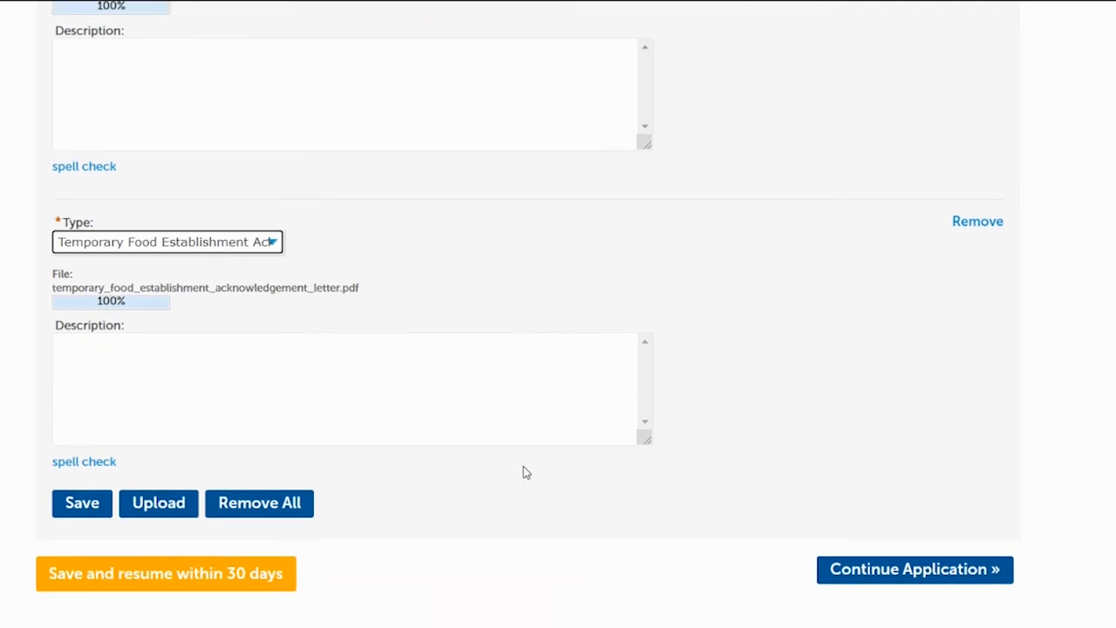
pyautogui.click(72, 504)
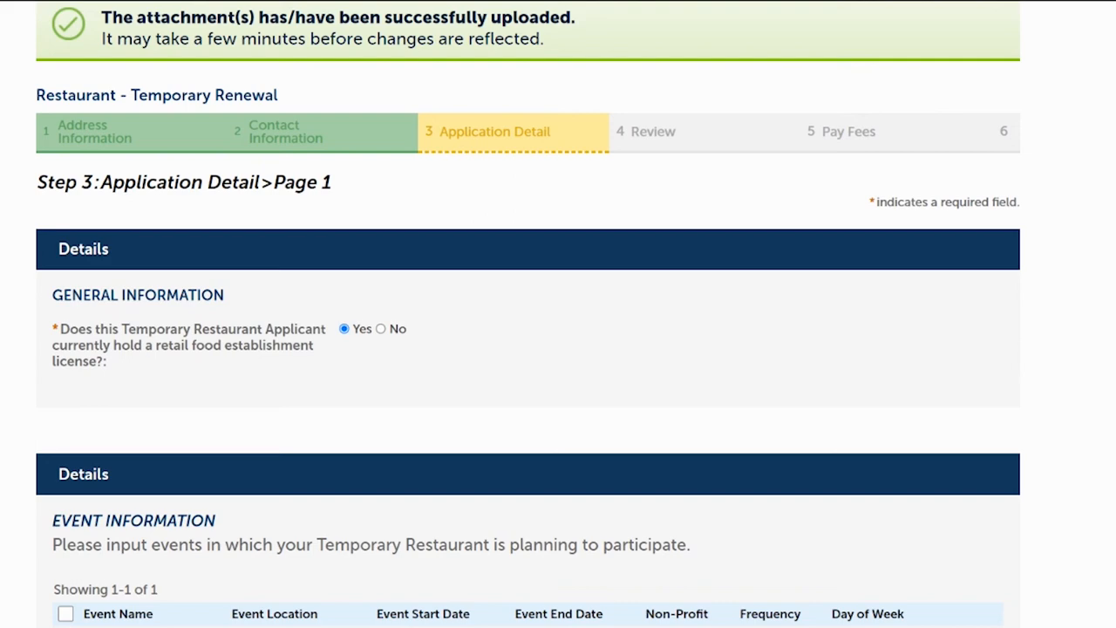
pyautogui.scroll(-9, 1047, 415)
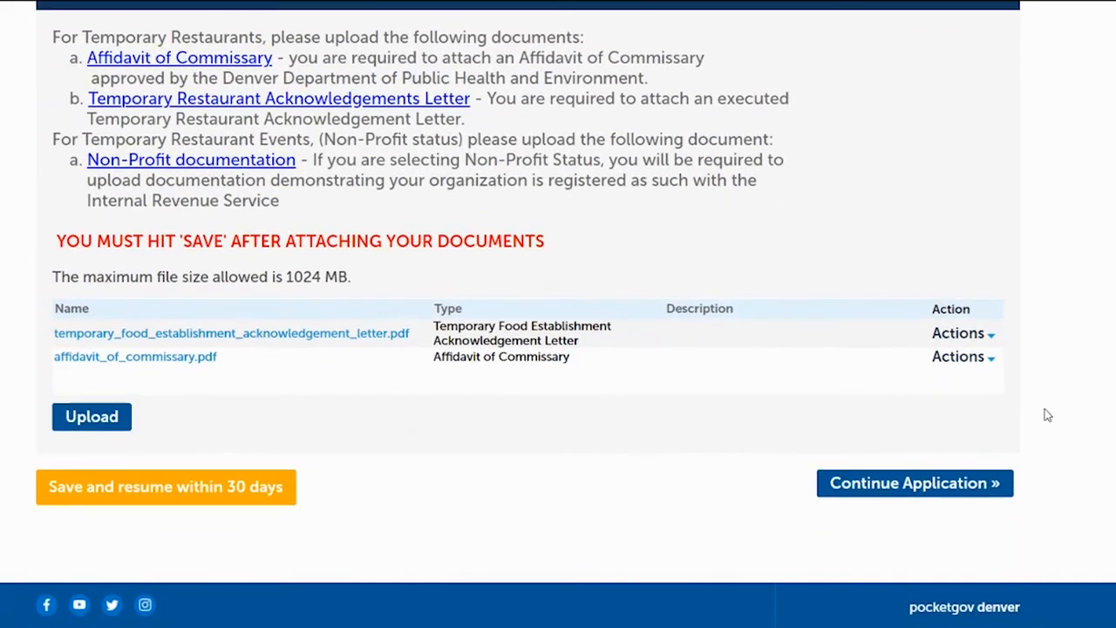
pyautogui.click(881, 492)
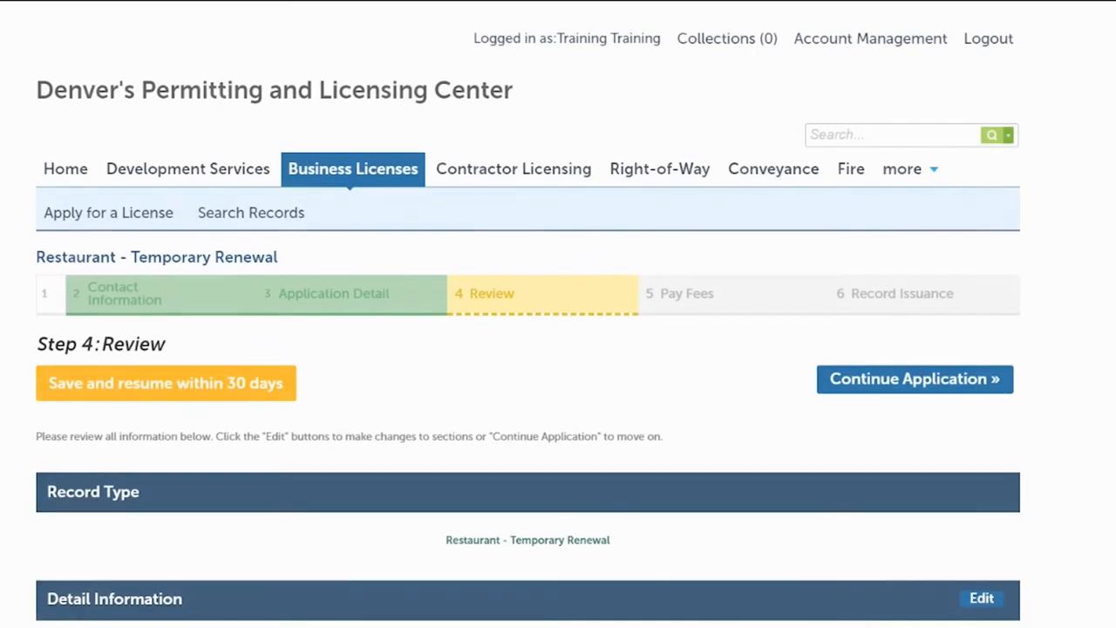
# Review the entered details, event information and attachments, and submit the renewal application
pyautogui.scroll(-5, 527, 349)
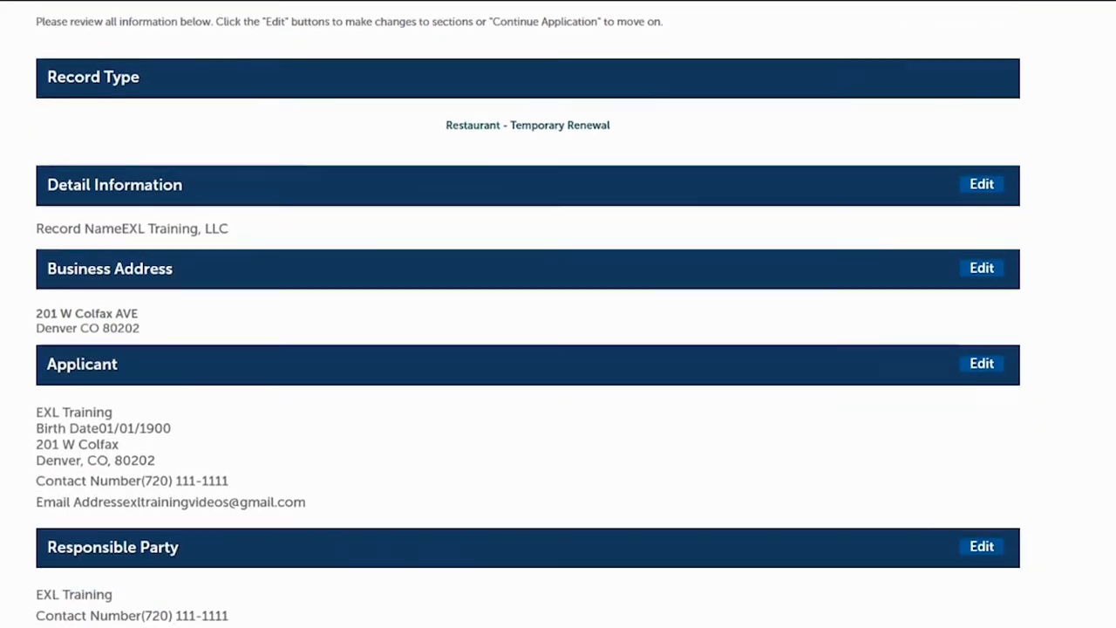
pyautogui.scroll(-3, 527, 349)
pyautogui.scroll(-4, 528, 349)
pyautogui.scroll(-1, 527, 349)
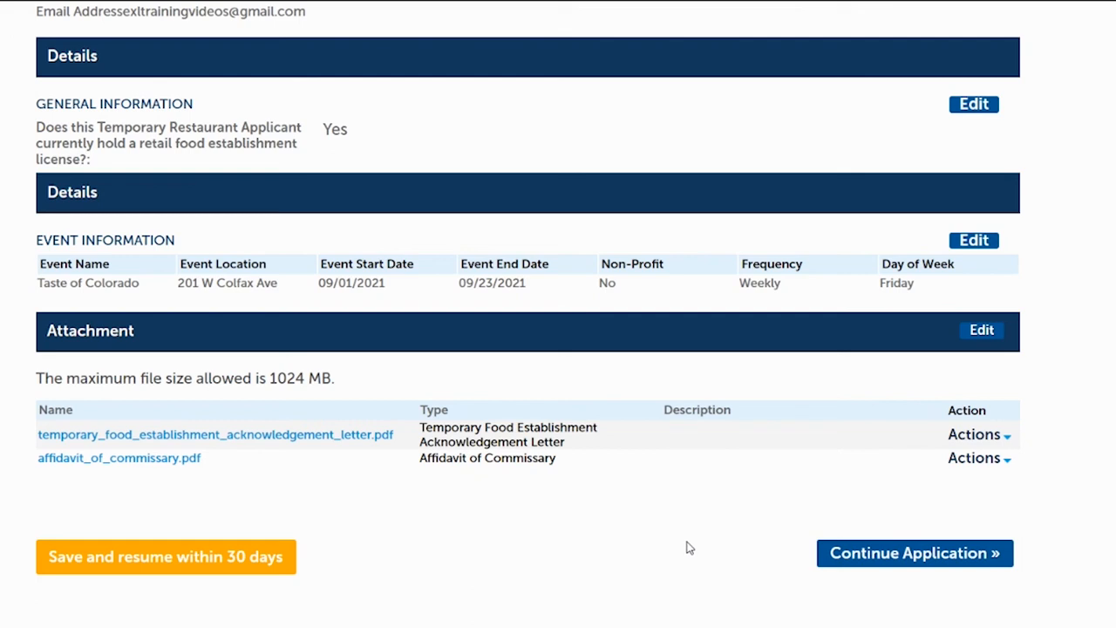
pyautogui.click(886, 558)
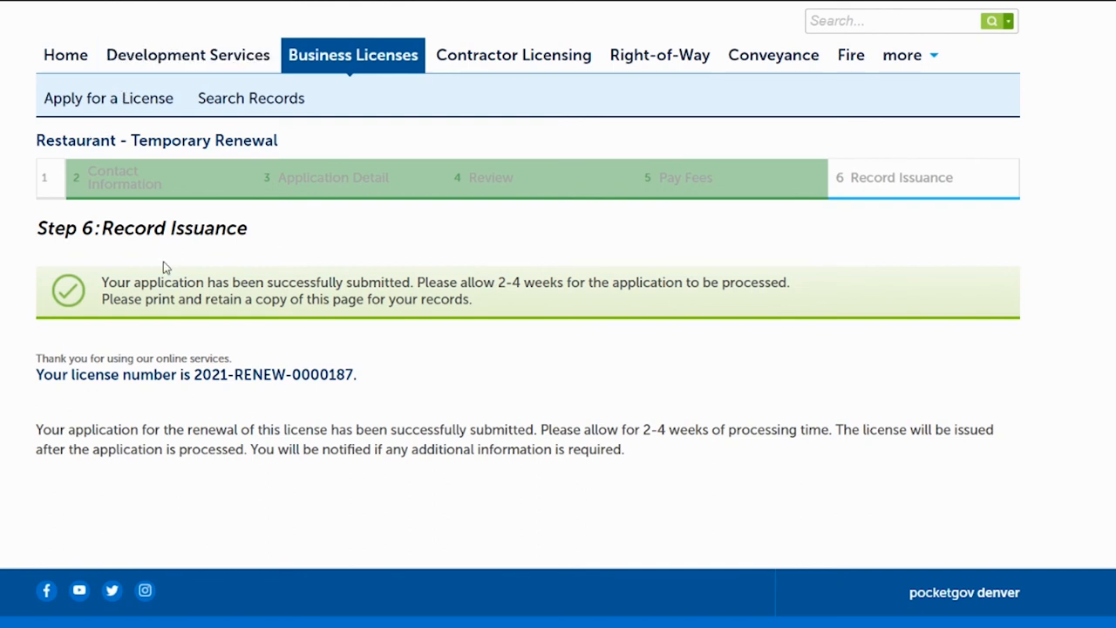
# Expand Business Licenses in My Records and open the renewal fee due for the Restaurant - Temporary license
pyautogui.click(64, 63)
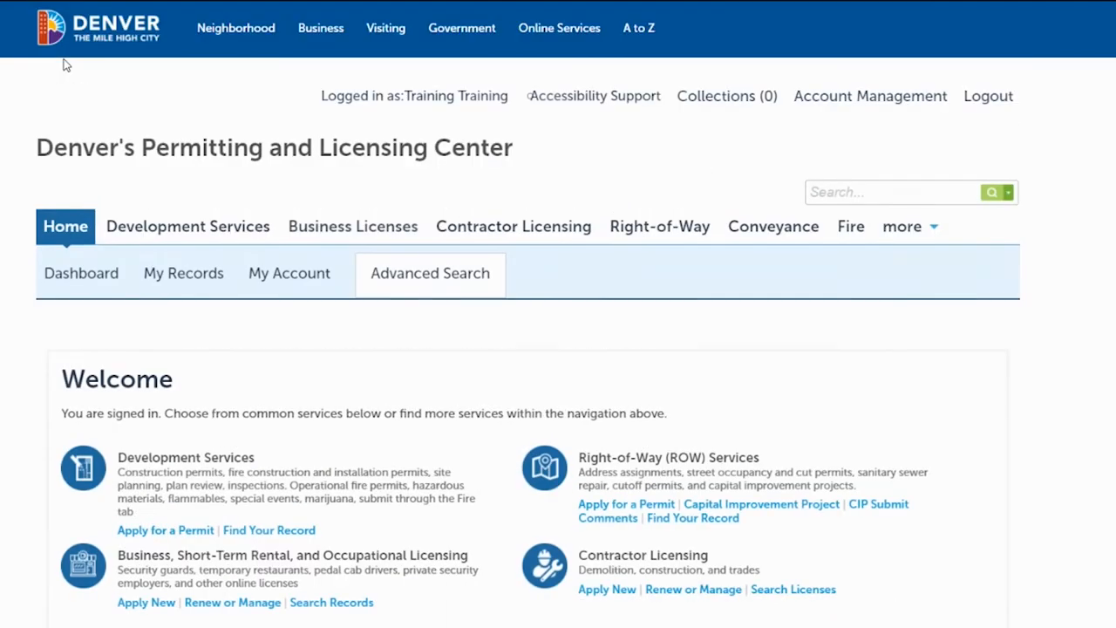
pyautogui.click(196, 277)
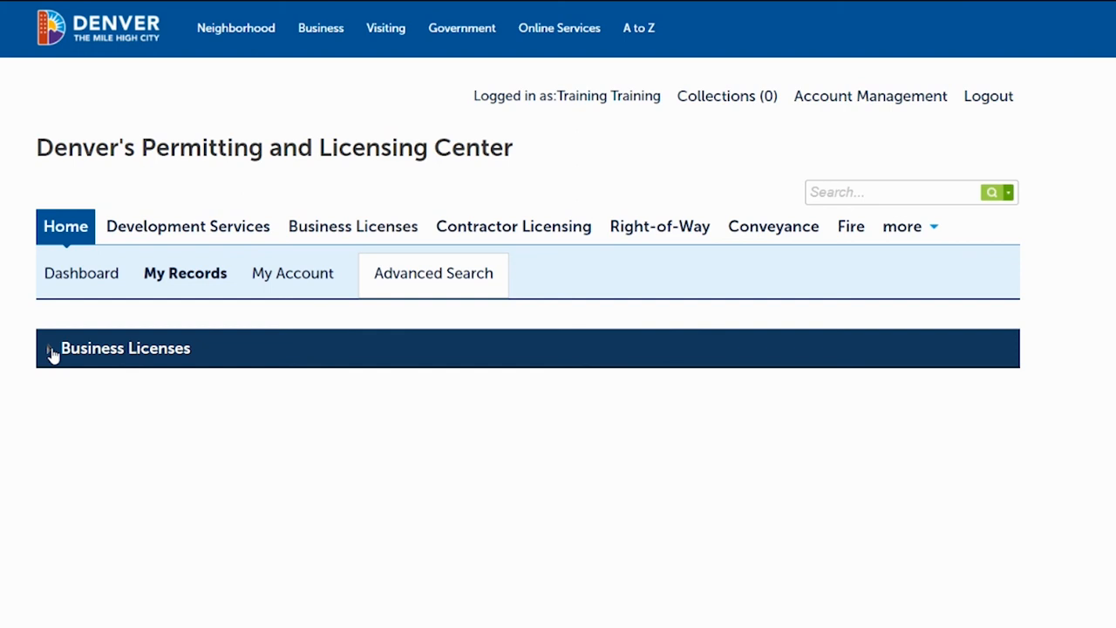
pyautogui.click(50, 351)
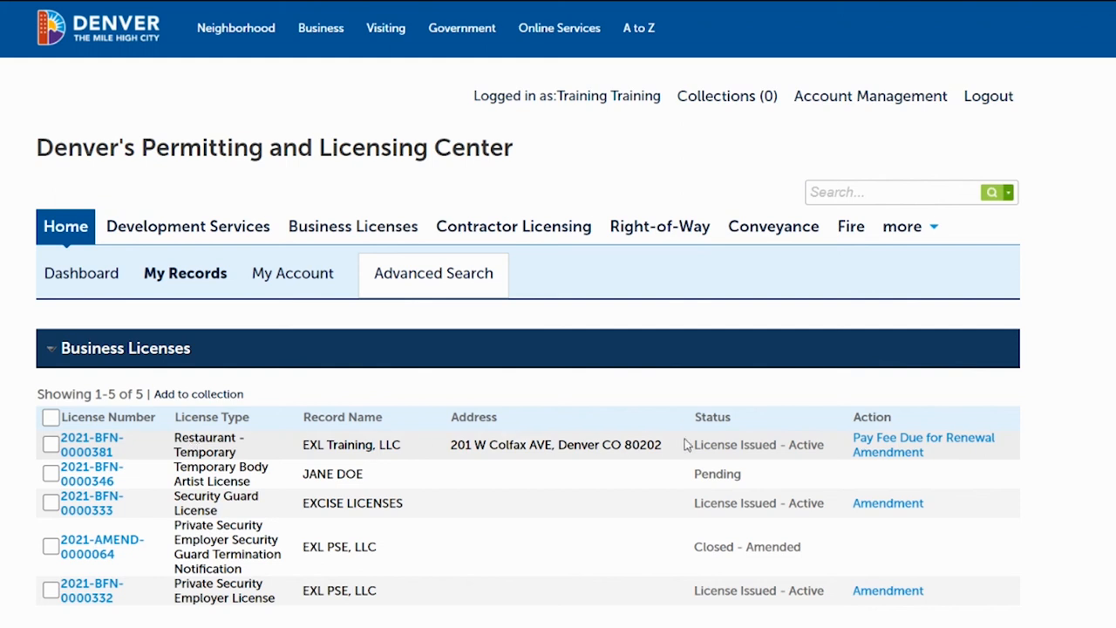
pyautogui.click(888, 443)
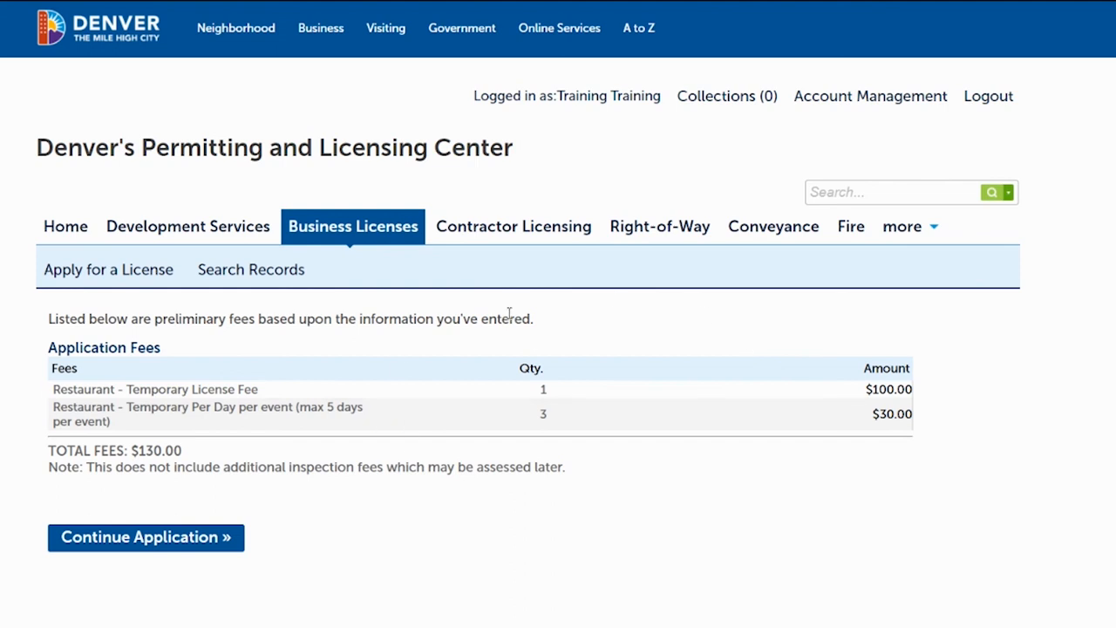
# Accept the listed application fees and check out the renewal's shopping cart
pyautogui.click(172, 537)
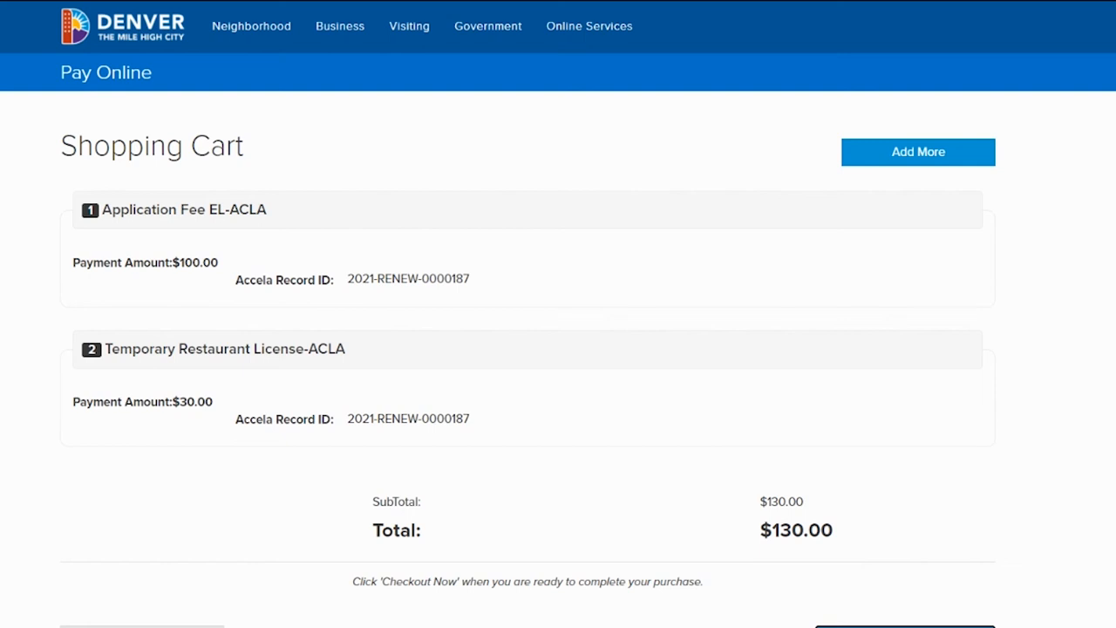
pyautogui.scroll(-2, 718, 189)
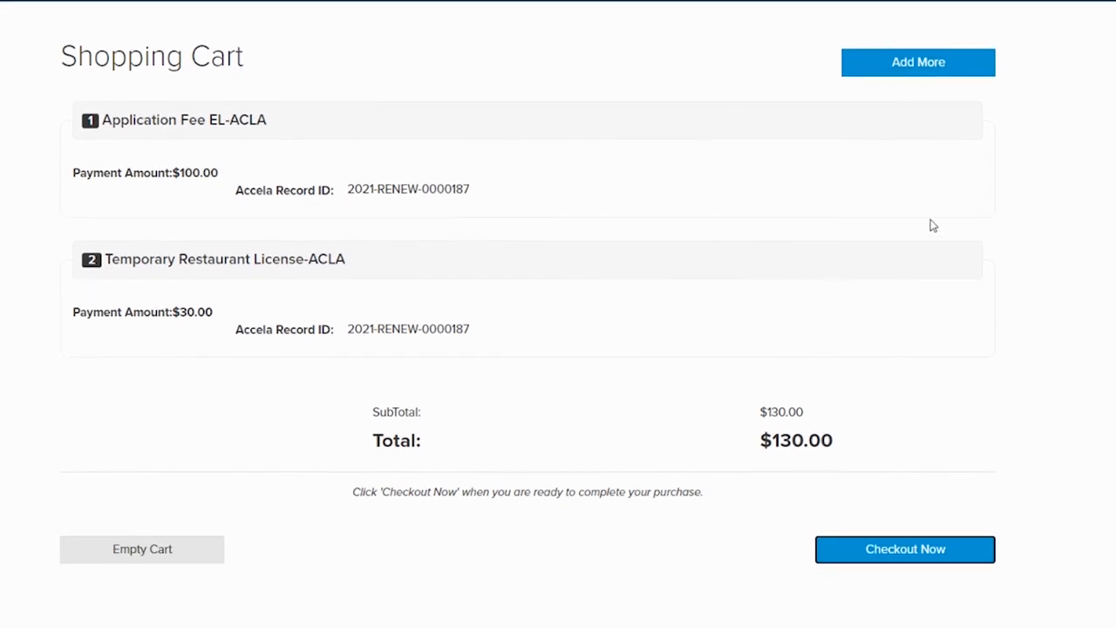
pyautogui.click(904, 557)
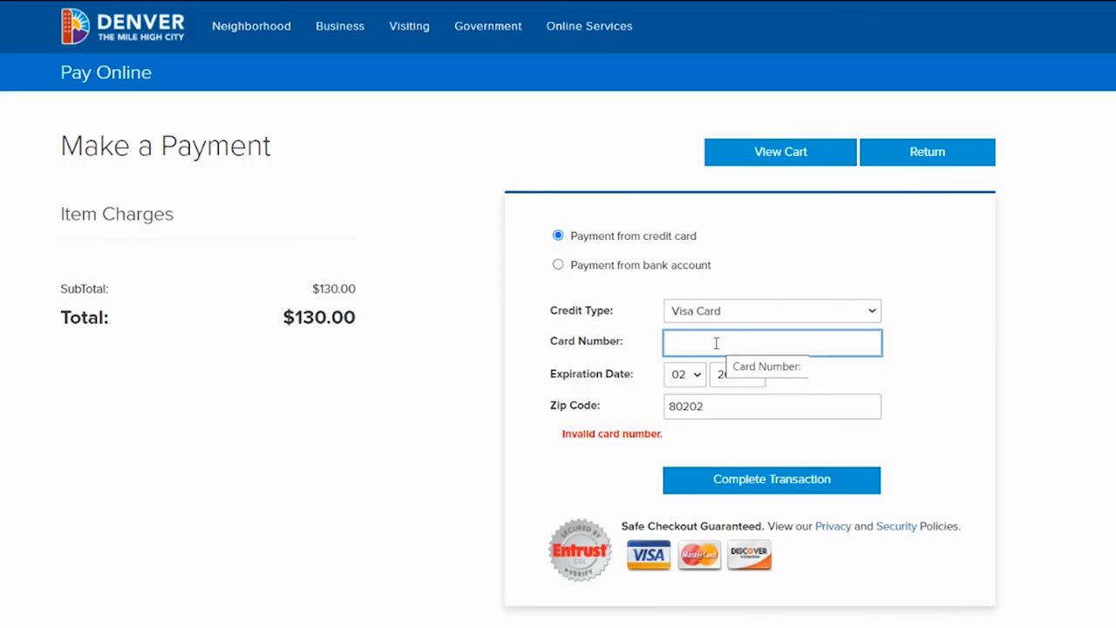
# Enter the credit card number for the Visa payment, complete the transaction and view the receipt
pyautogui.write('4')
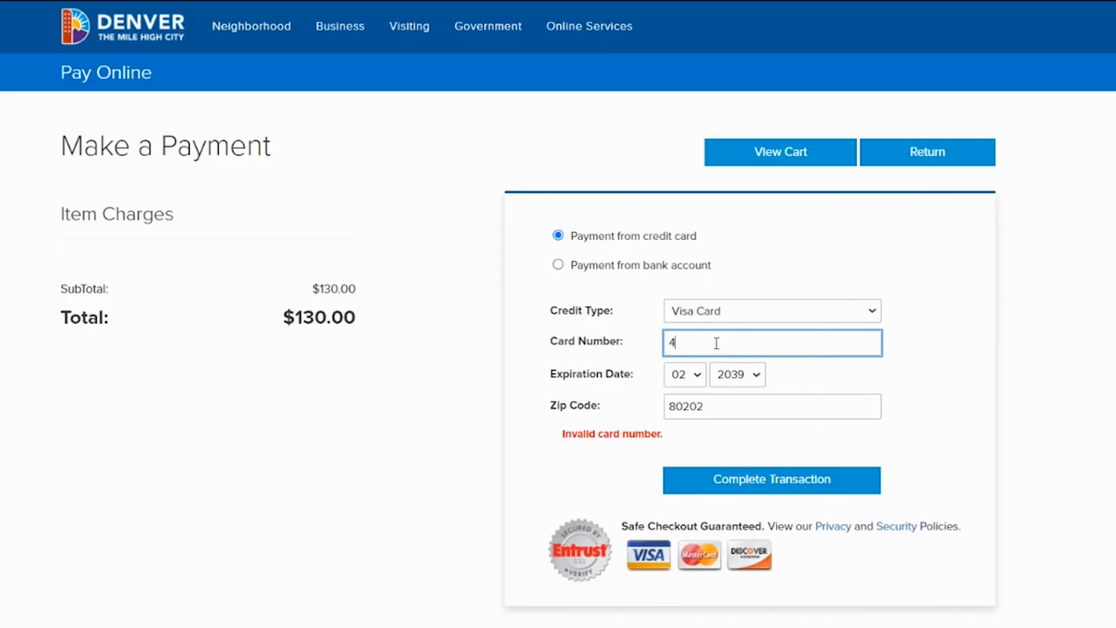
pyautogui.write('111111111111111')
pyautogui.click(742, 485)
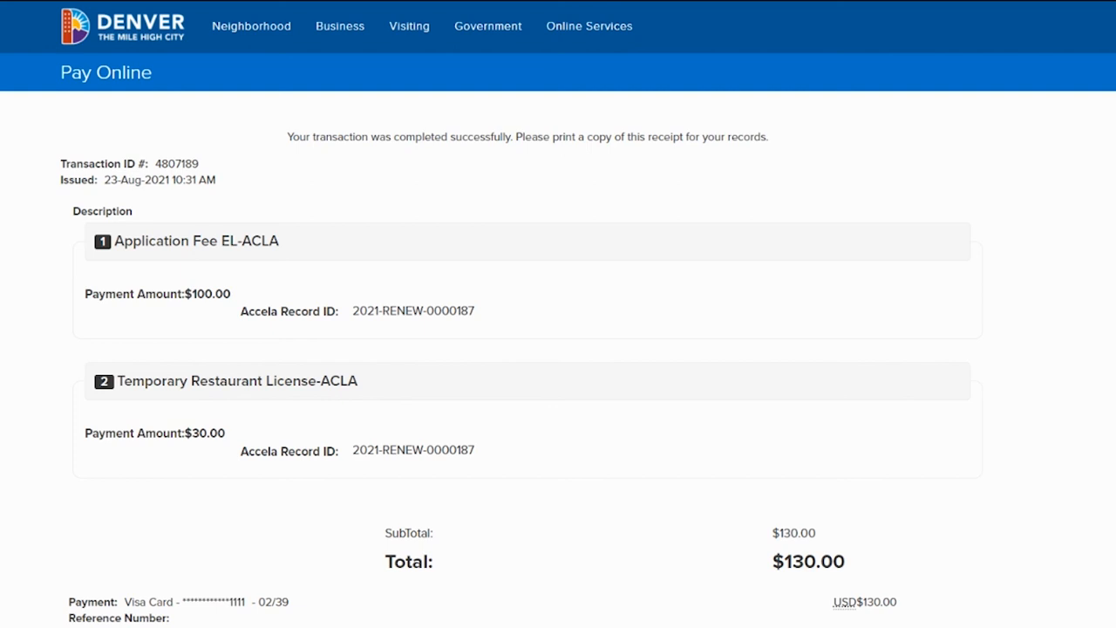
pyautogui.scroll(-2, 558, 314)
pyautogui.scroll(1, 558, 314)
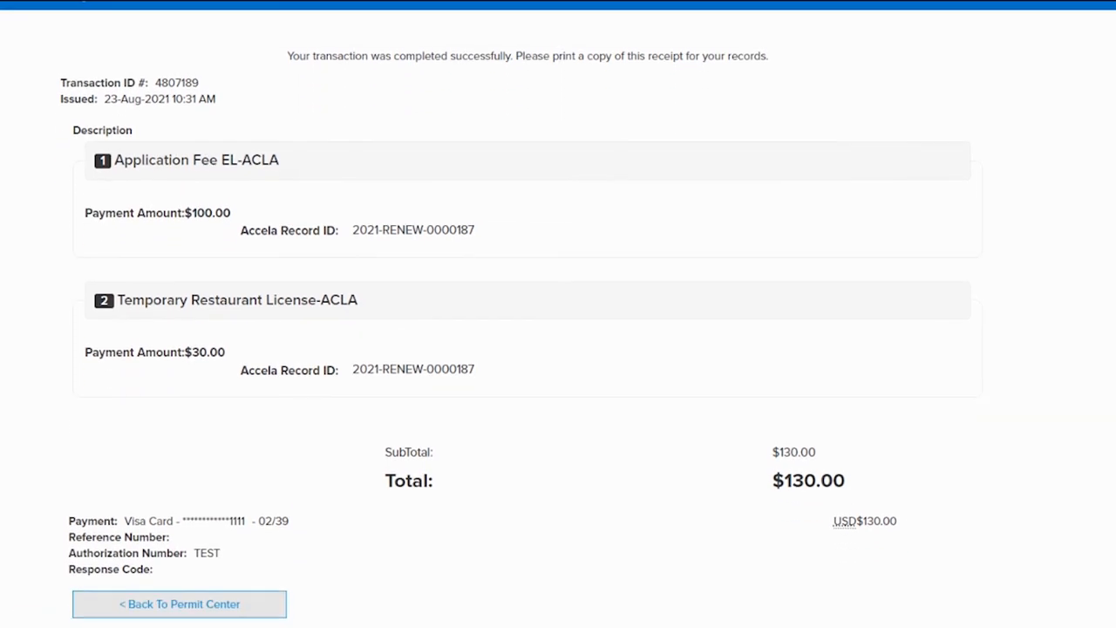